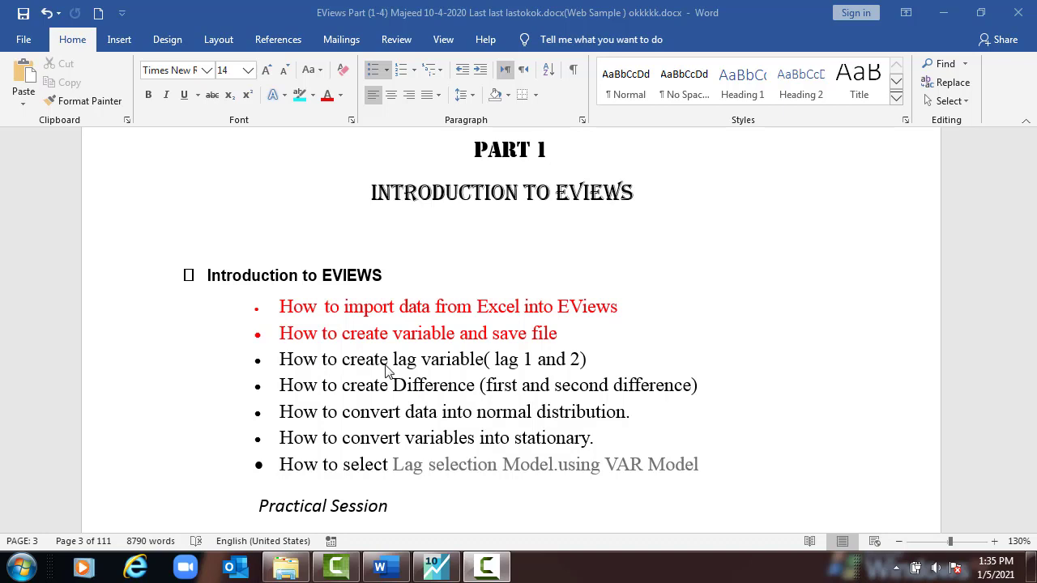
Step: Bring the empty EViews window to the front in place of the Word outline
click(437, 567)
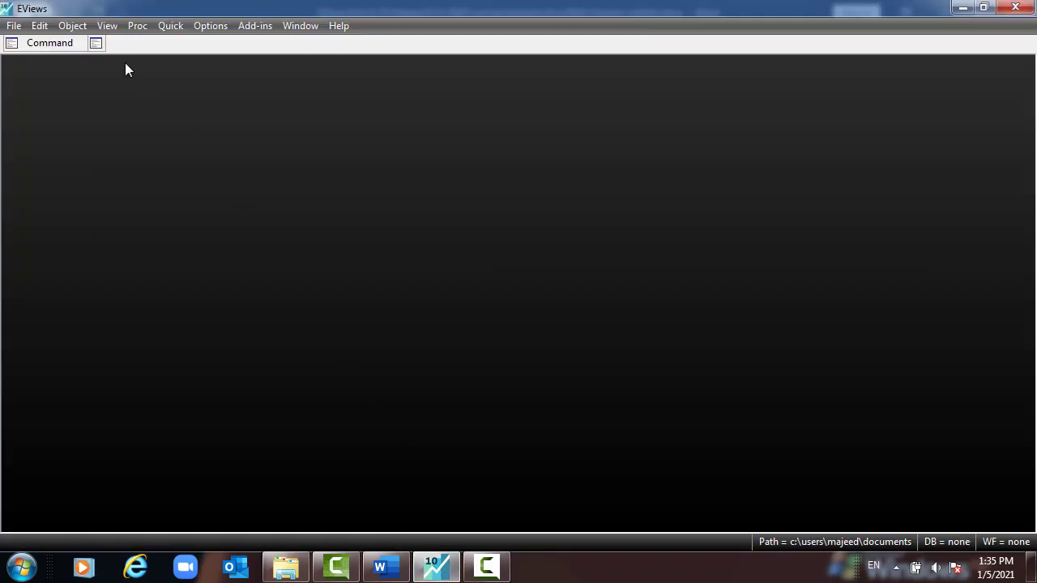
Step: Reopen the recent workfile 'gdp gds 1980-2013.wf1' and point out the fdi, gdp and gds series
click(14, 26)
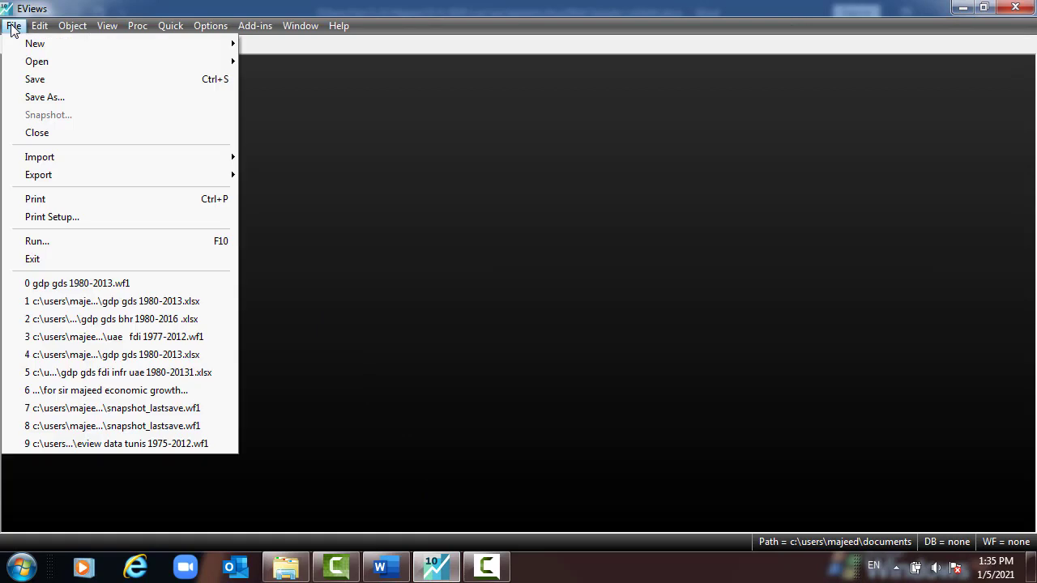
click(88, 284)
click(450, 324)
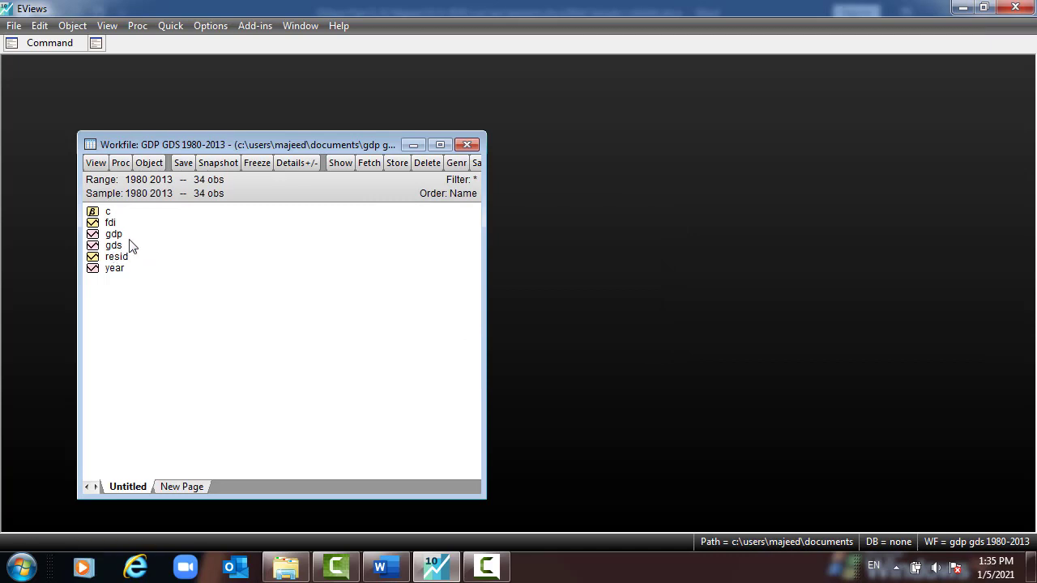
click(111, 225)
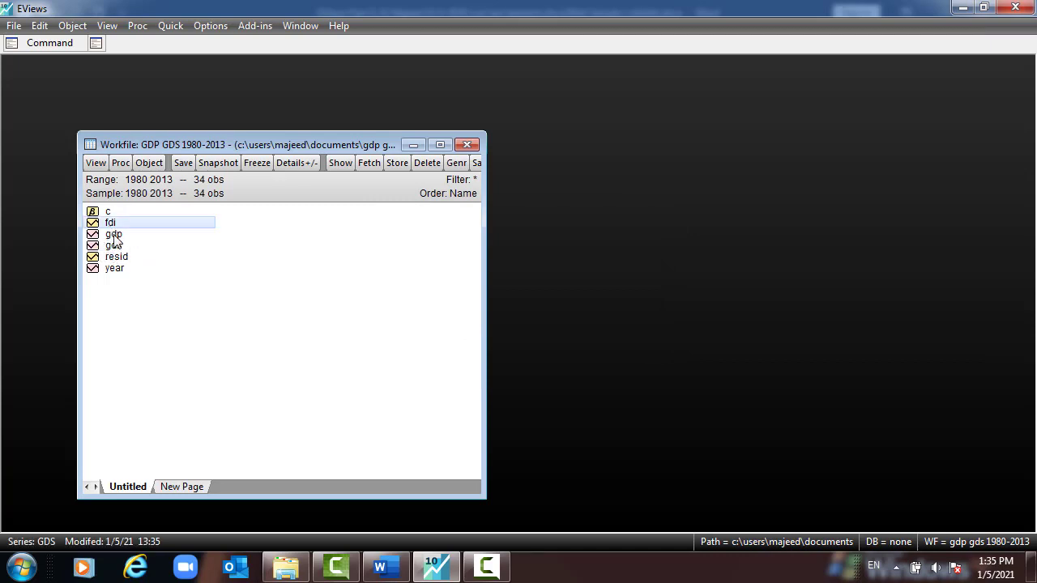
click(113, 236)
click(113, 247)
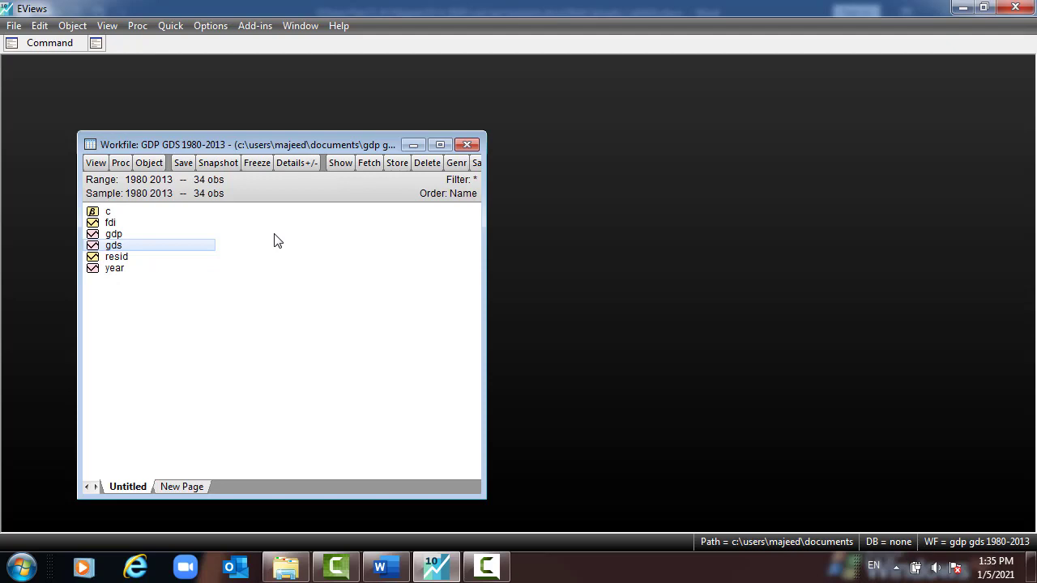
Step: Add a new Series object named lag1gdp to the workfile
click(238, 267)
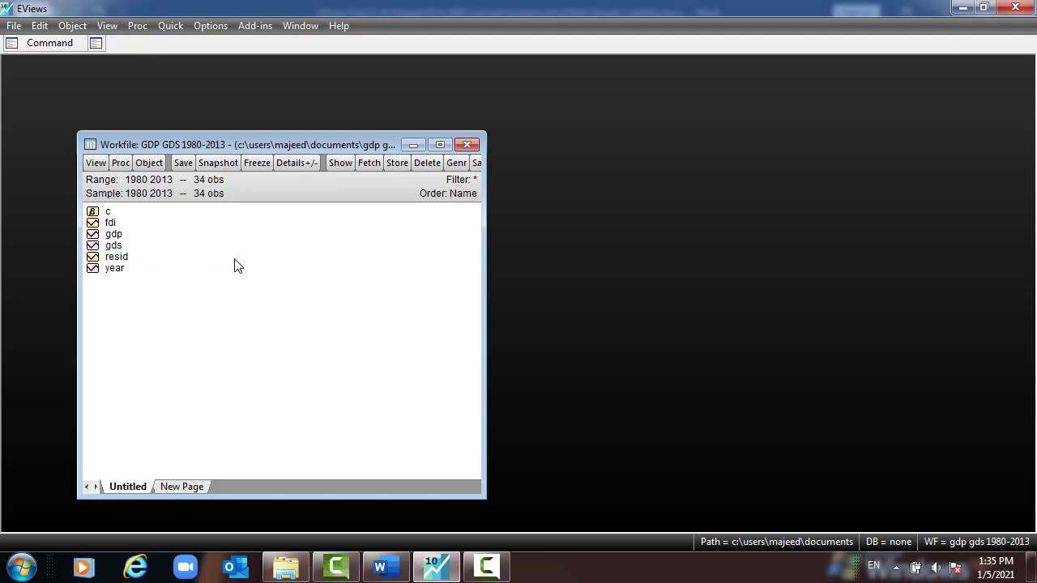
right_click(235, 261)
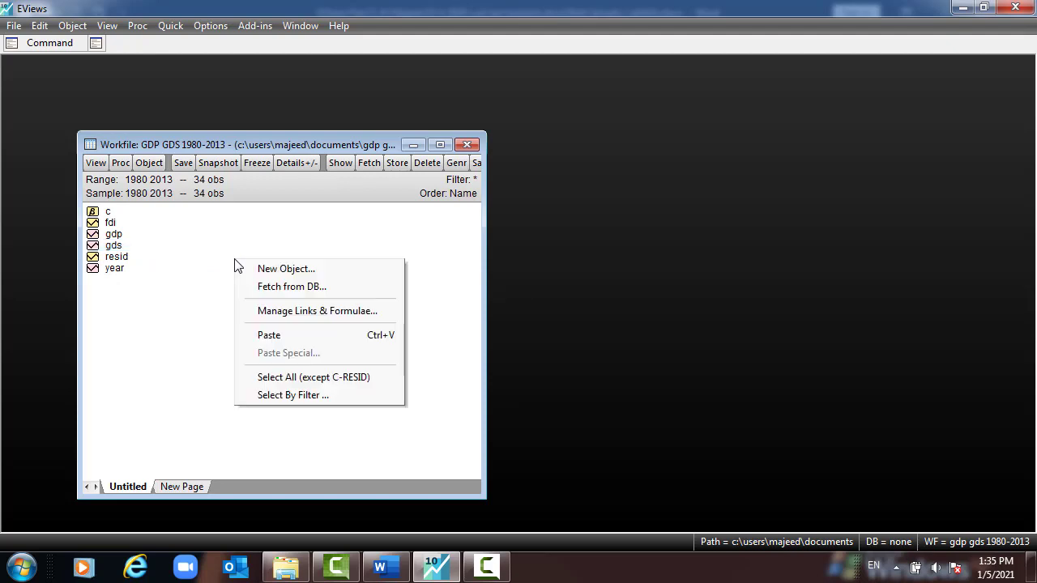
click(274, 276)
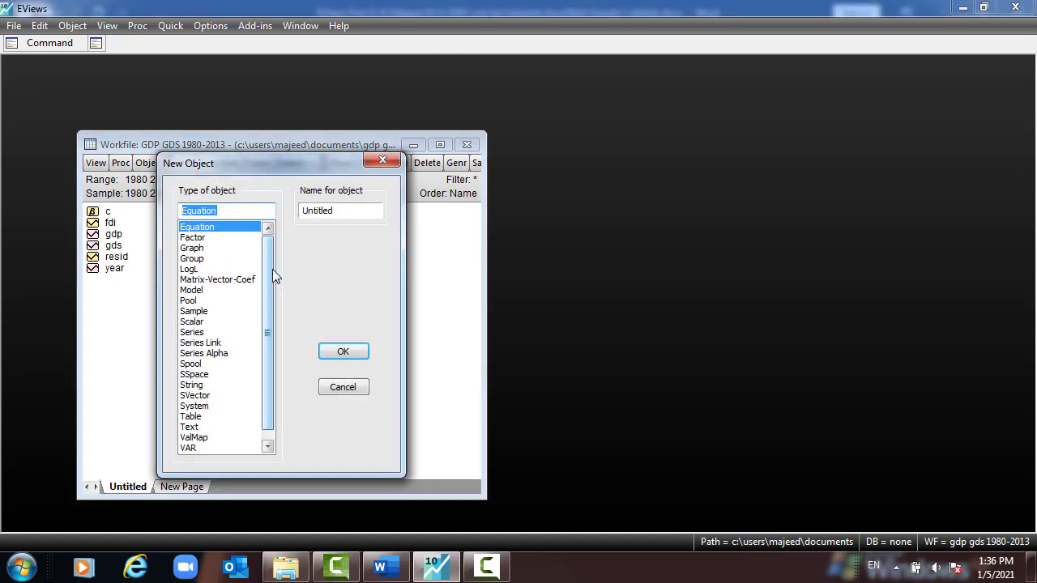
drag(265, 160, 296, 156)
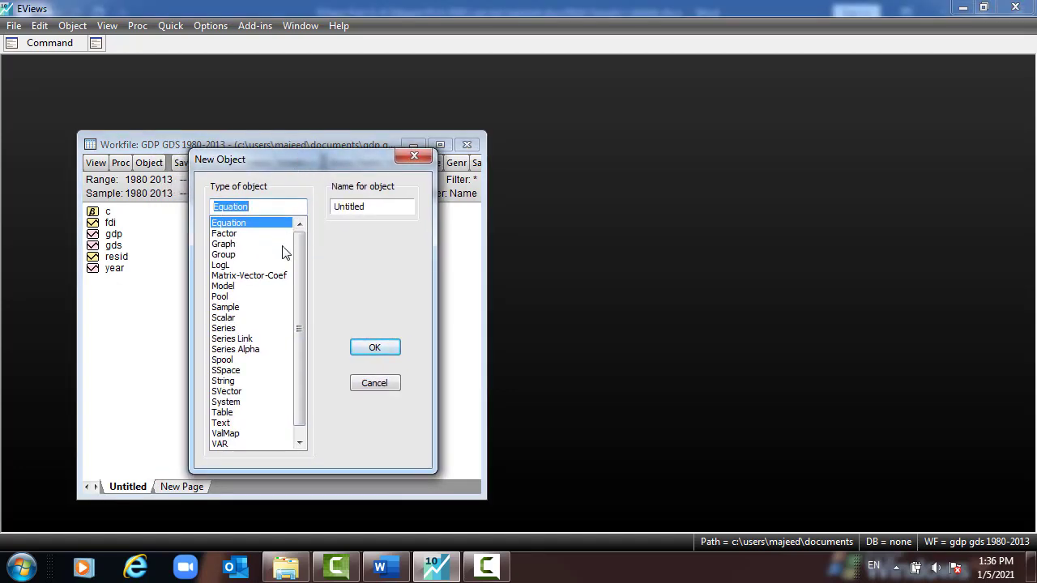
scroll(247, 258, down, 1)
scroll(248, 257, up, 1)
scroll(247, 258, down, 1)
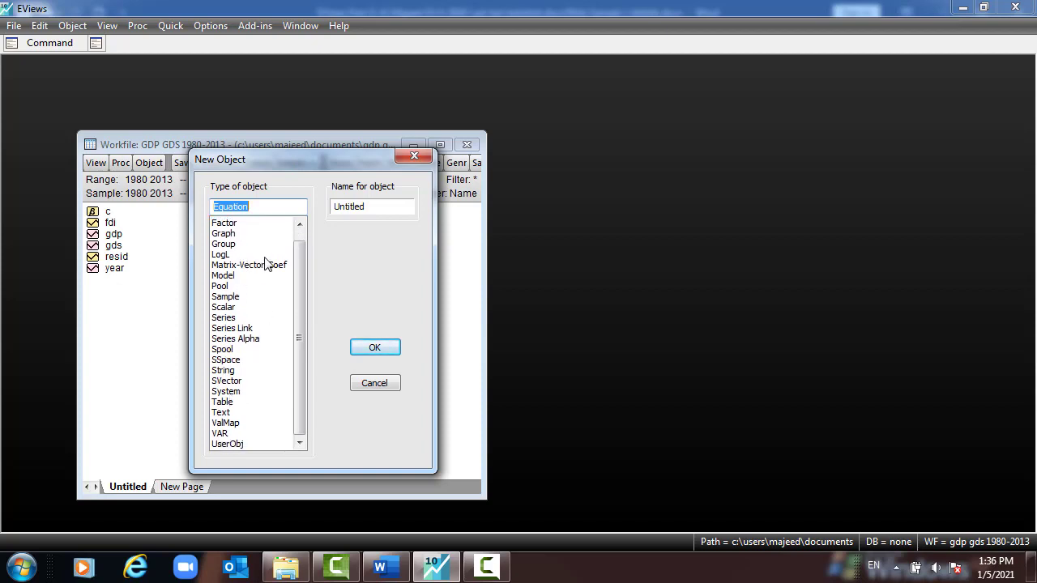
click(223, 319)
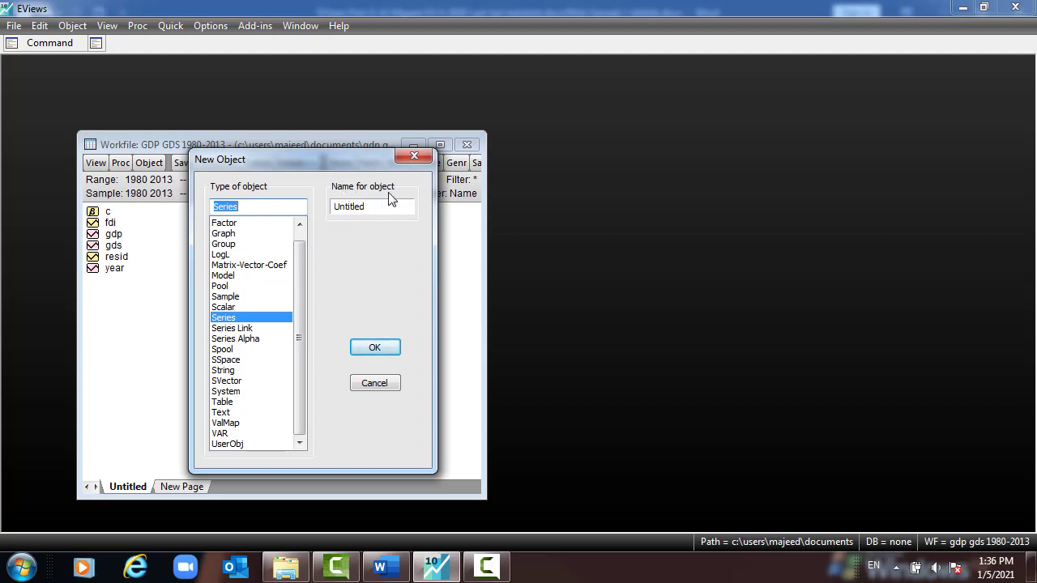
drag(377, 206, 336, 207)
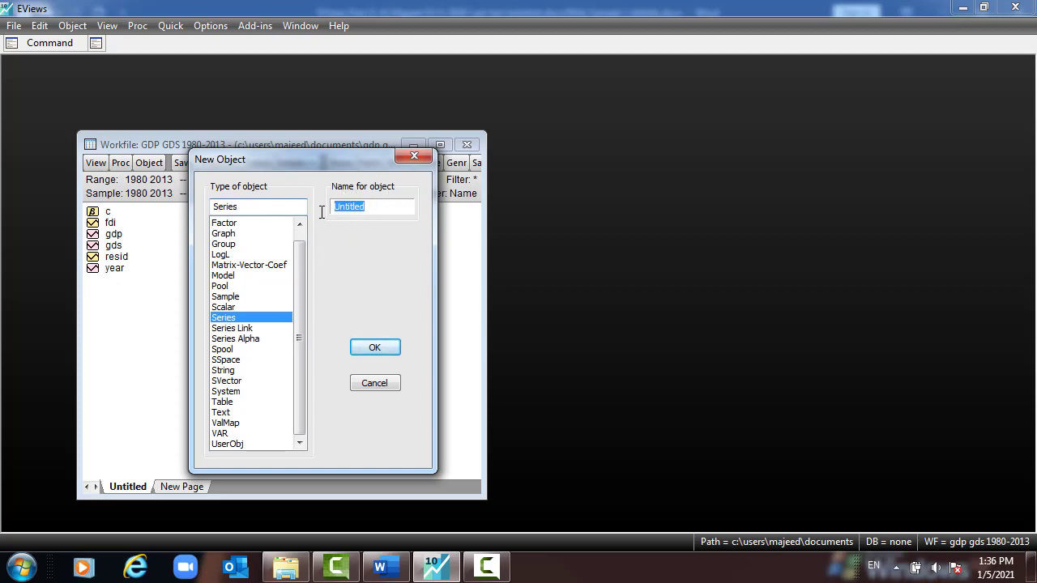
text(lag1gdp)
click(378, 347)
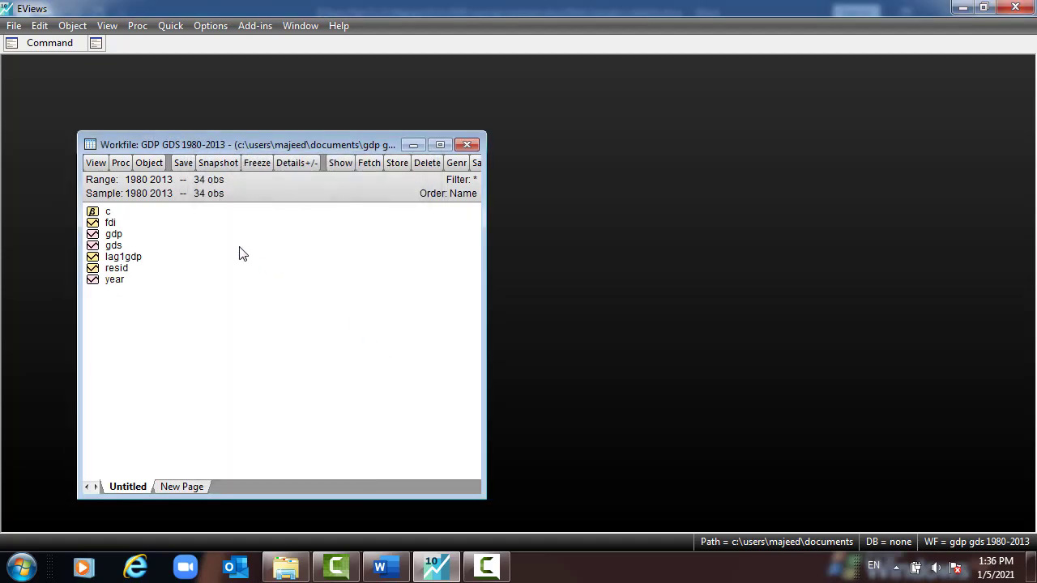
Step: Open the still-empty lag1gdp series to inspect it, then close it
click(50, 43)
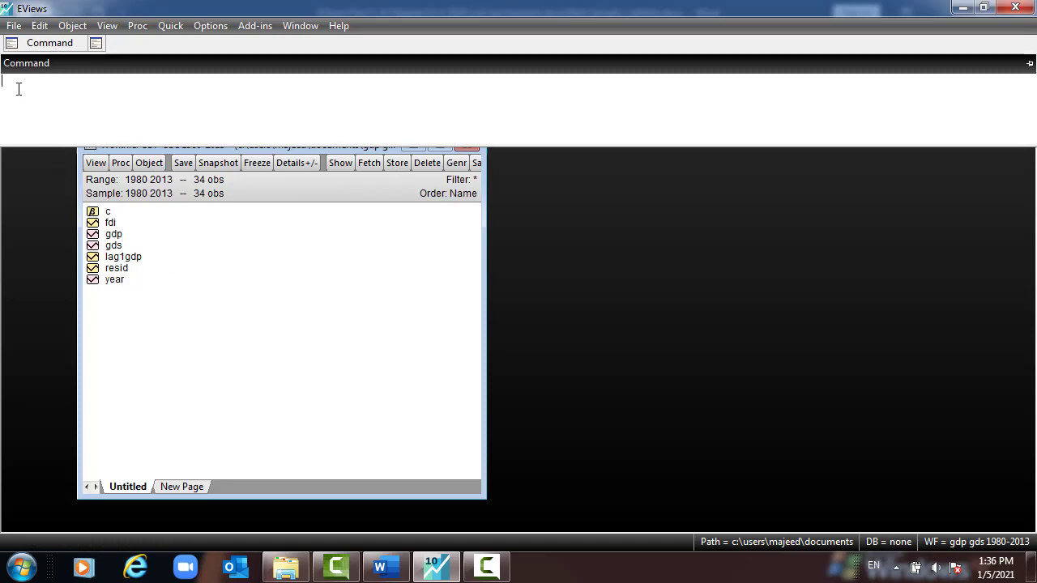
click(119, 257)
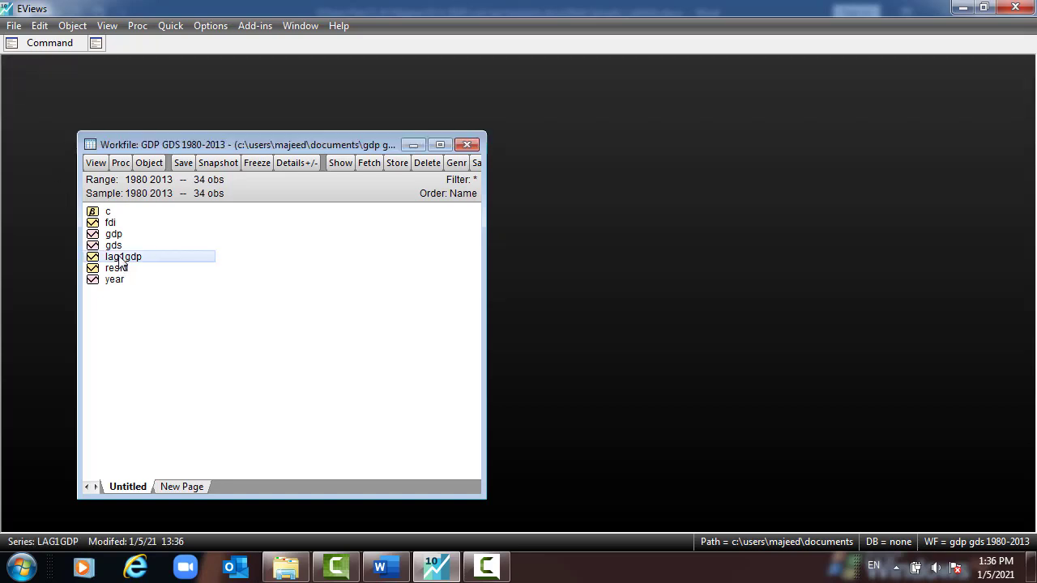
double_click(119, 257)
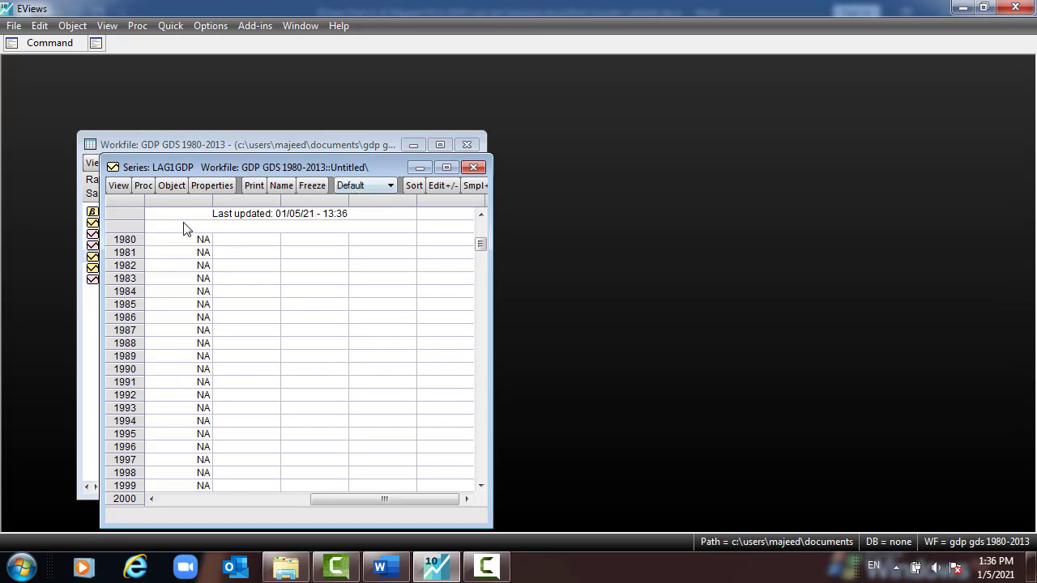
click(476, 167)
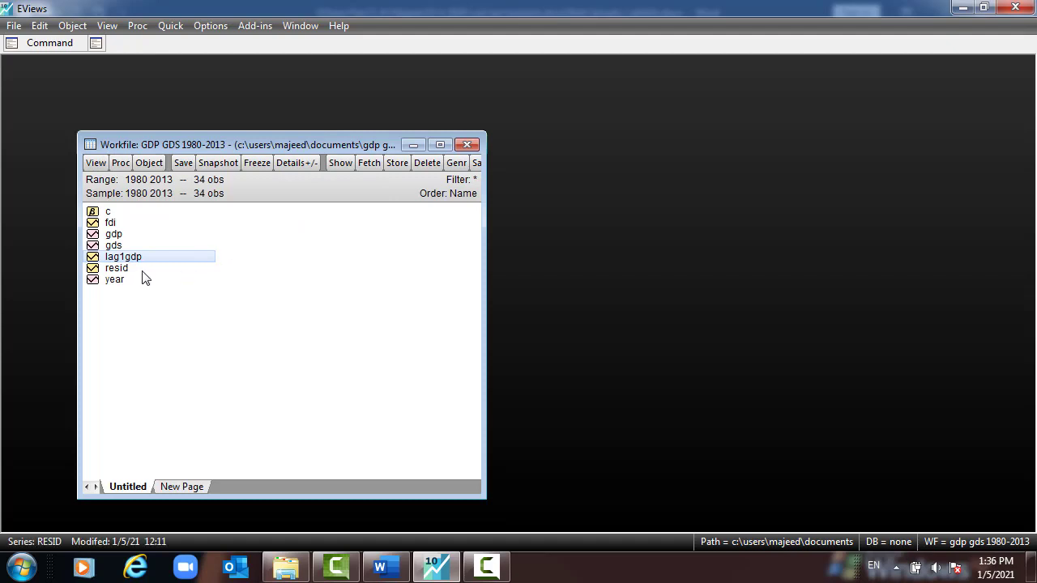
Step: Fill lag1gdp with lag1gdp=gdp(-1) and confirm 1980 is NA and 1981 is 40.415
click(45, 43)
click(13, 84)
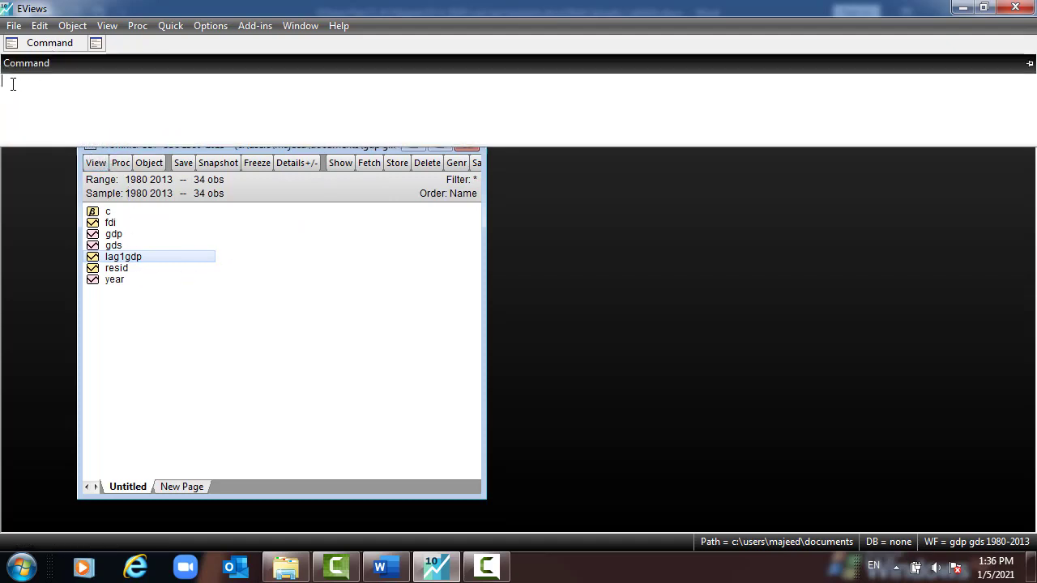
text(lag1gdp=gdp(-1))
key(Return)
double_click(138, 260)
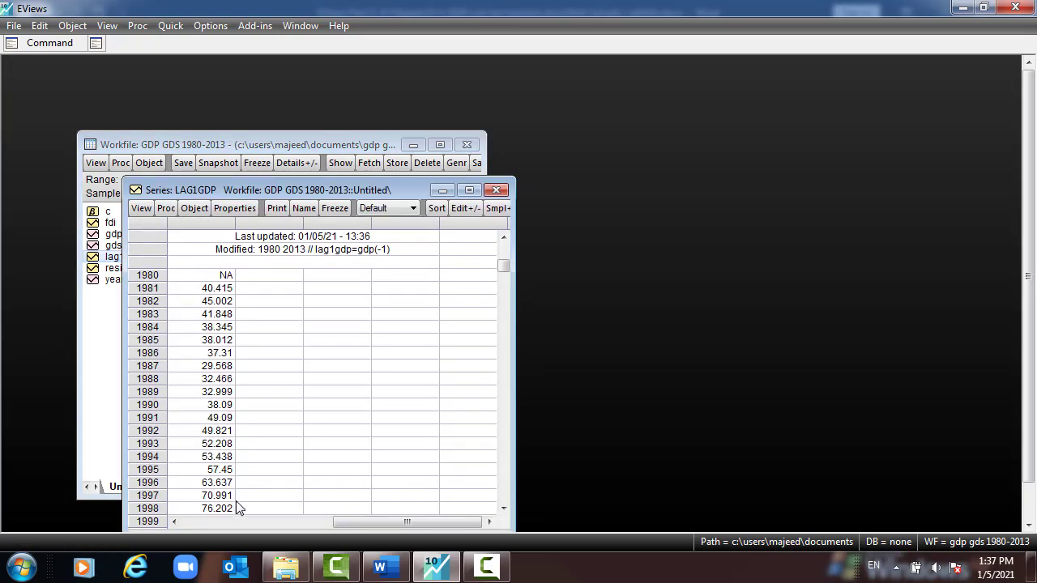
click(498, 190)
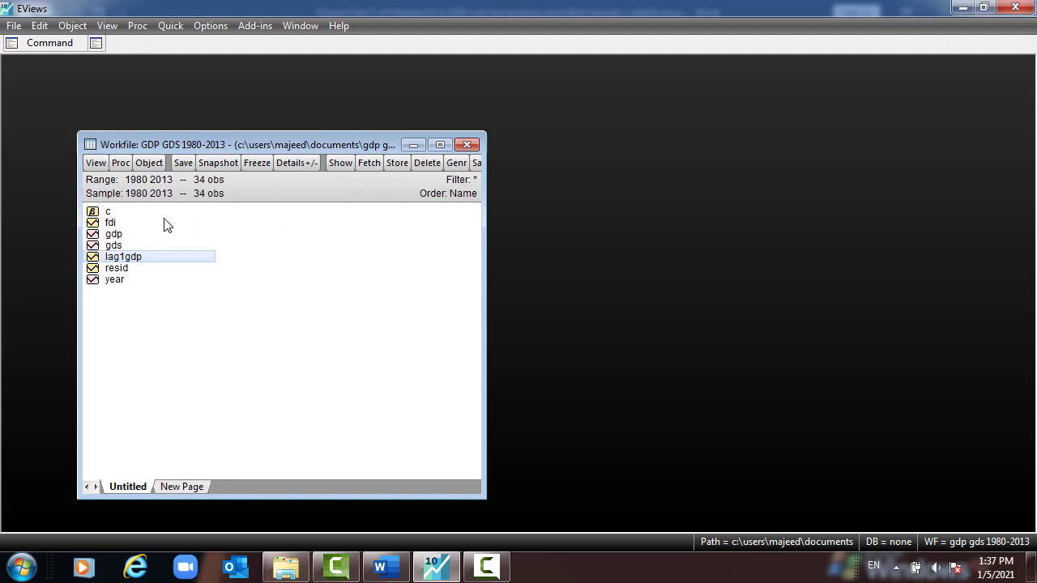
Step: Create a new Series named lag2gdp and open it, showing all values as NA
click(184, 258)
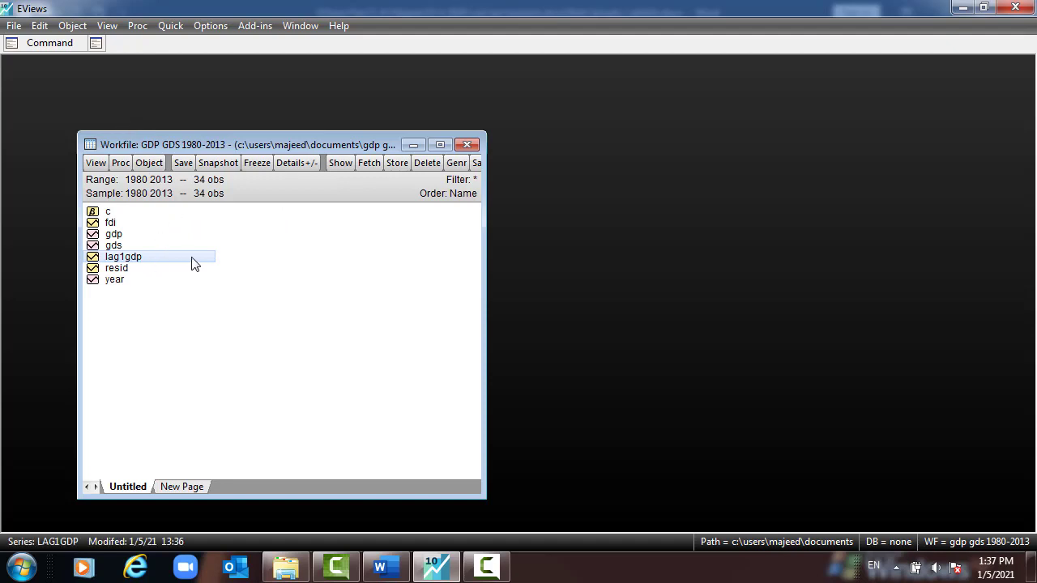
right_click(241, 273)
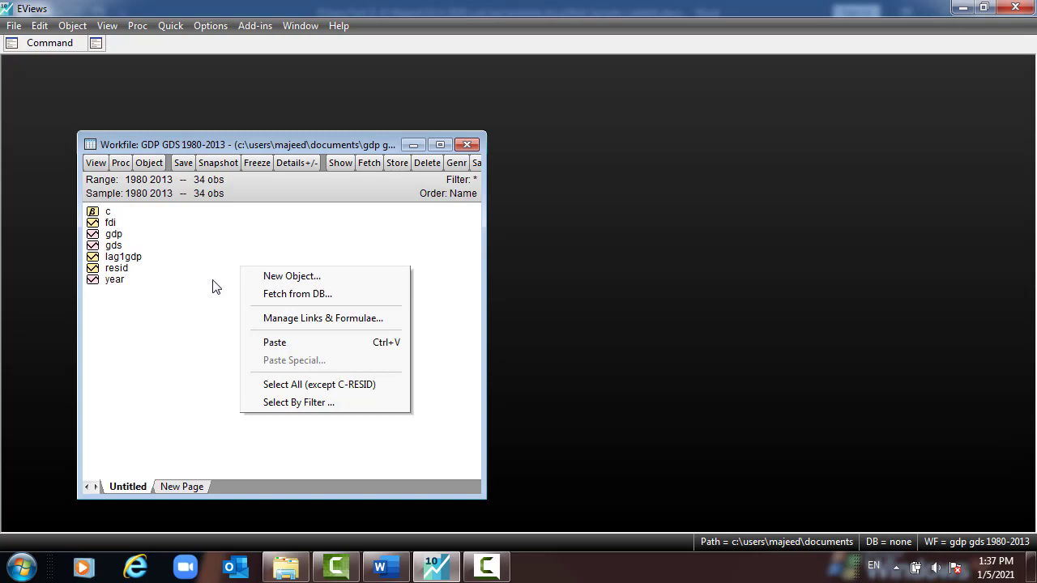
click(207, 285)
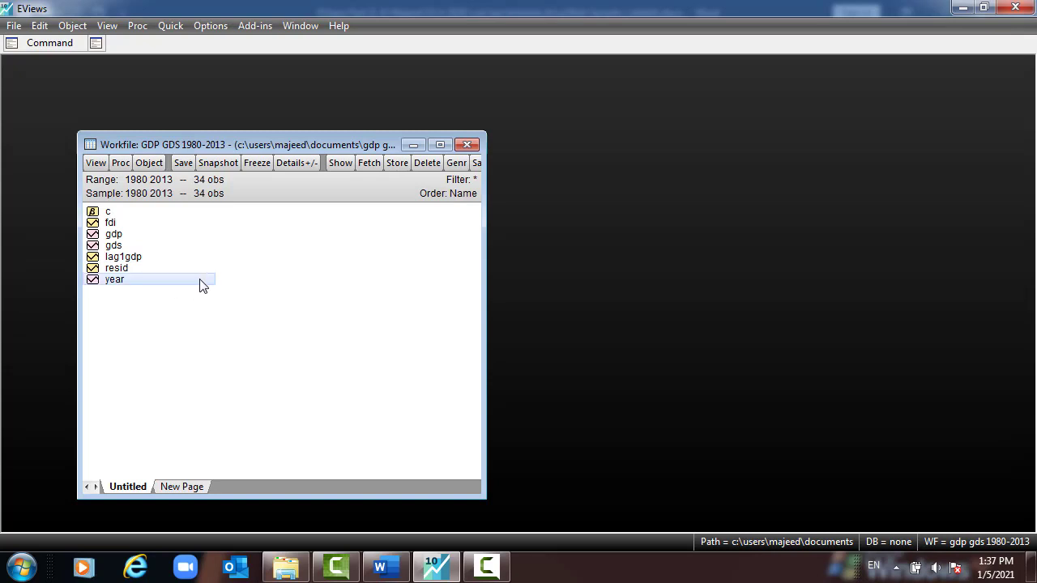
right_click(244, 275)
click(291, 286)
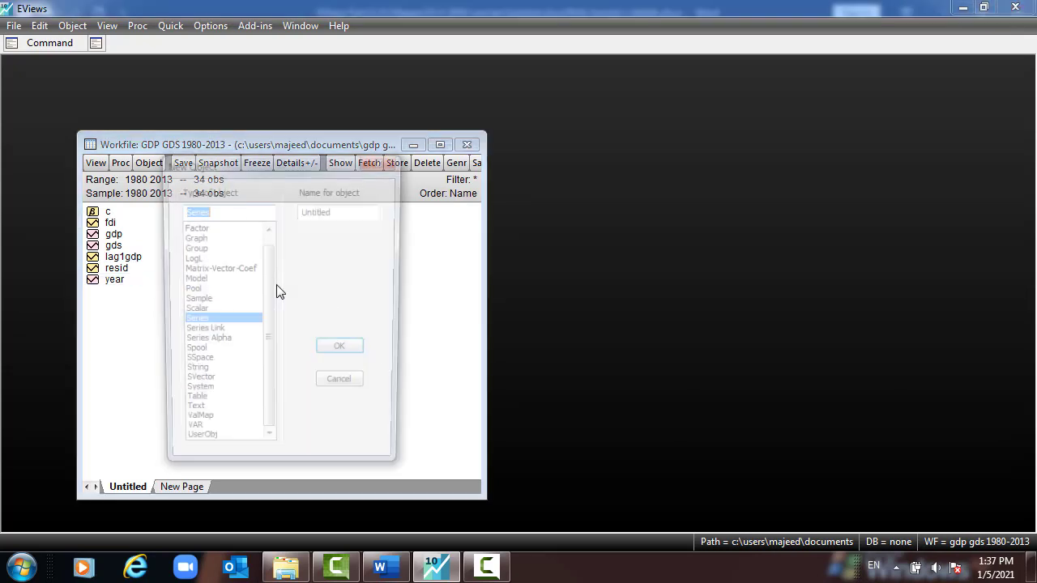
drag(309, 216, 277, 221)
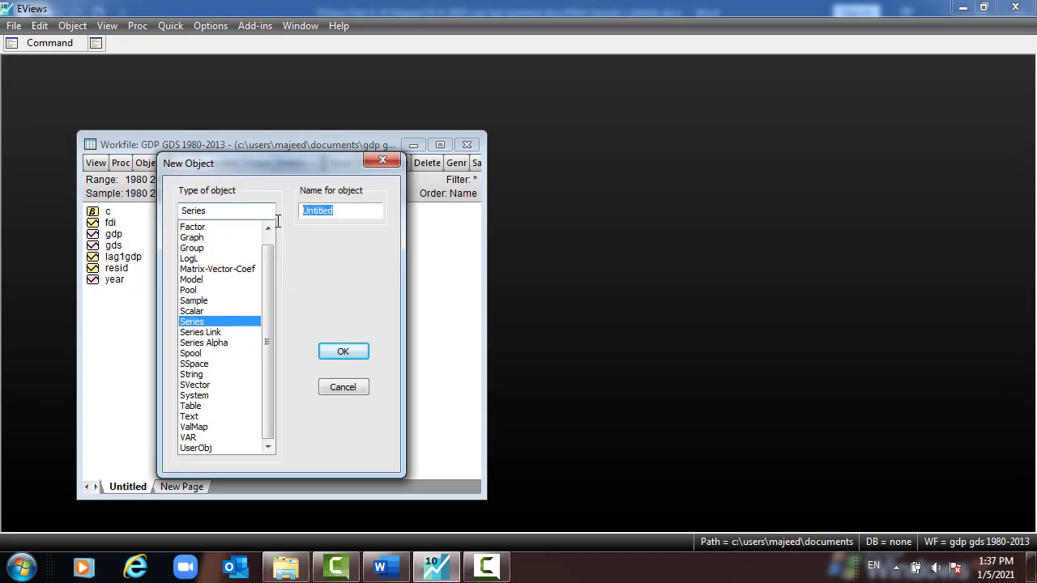
text(lag2gdp)
click(341, 355)
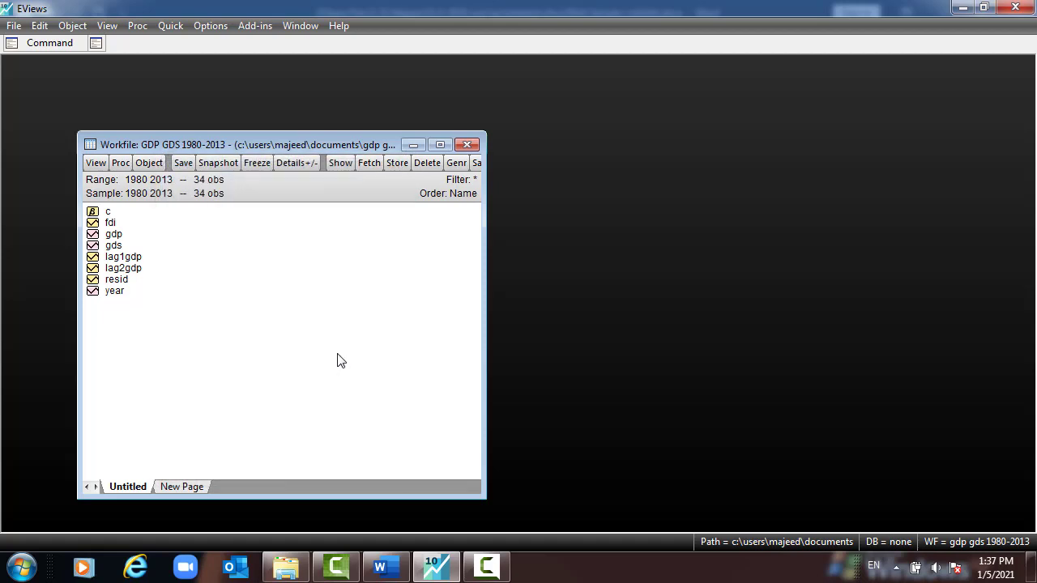
double_click(132, 272)
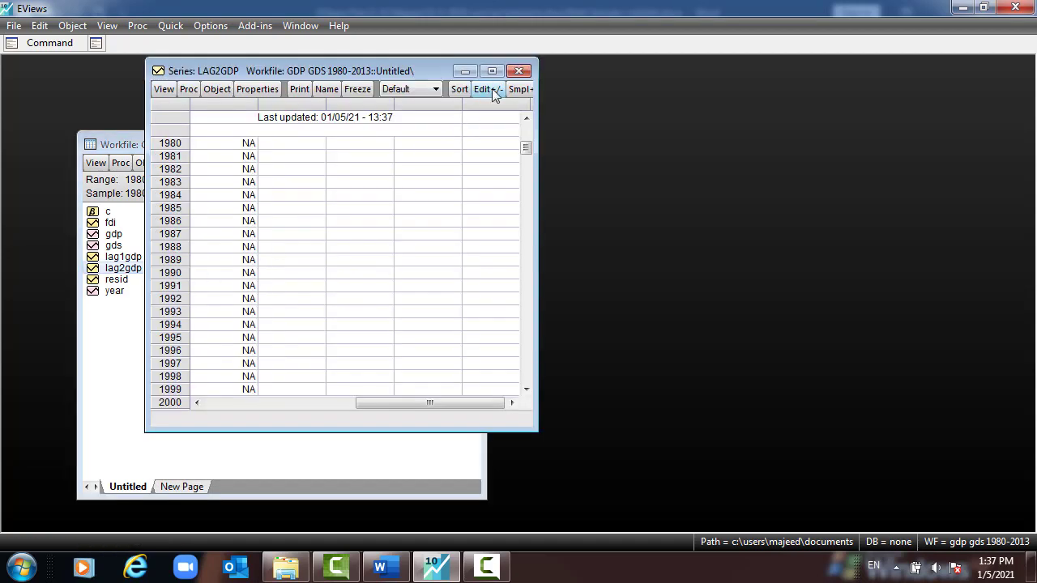
Step: Fill lag2gdp with lag2gdp=gdp(-2) and verify 1980–1981 are NA and 1982 is 40.415
click(520, 71)
click(36, 45)
click(10, 95)
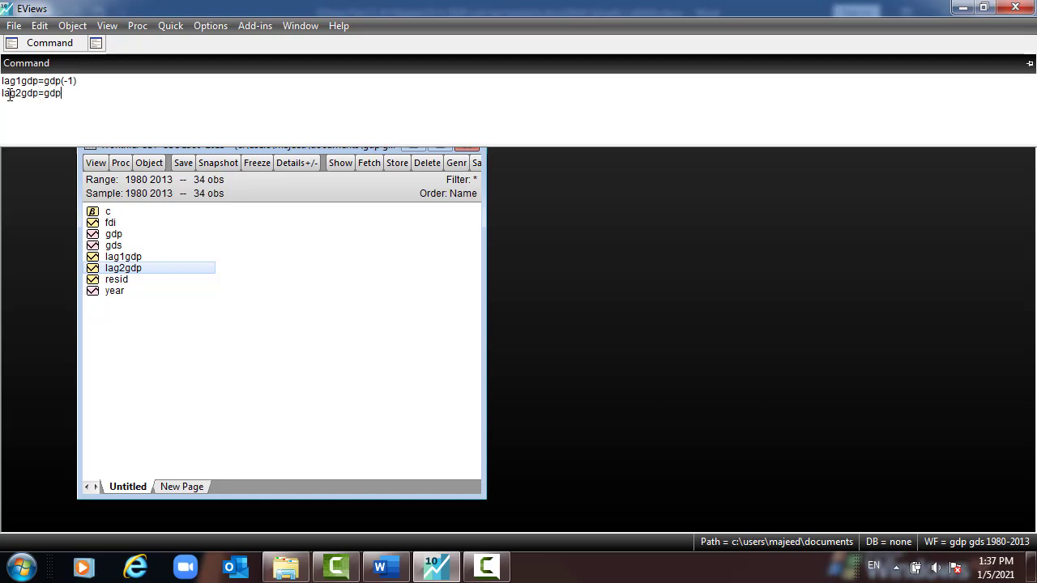
text(lag2gdp=gdp(-2)
key(Return)
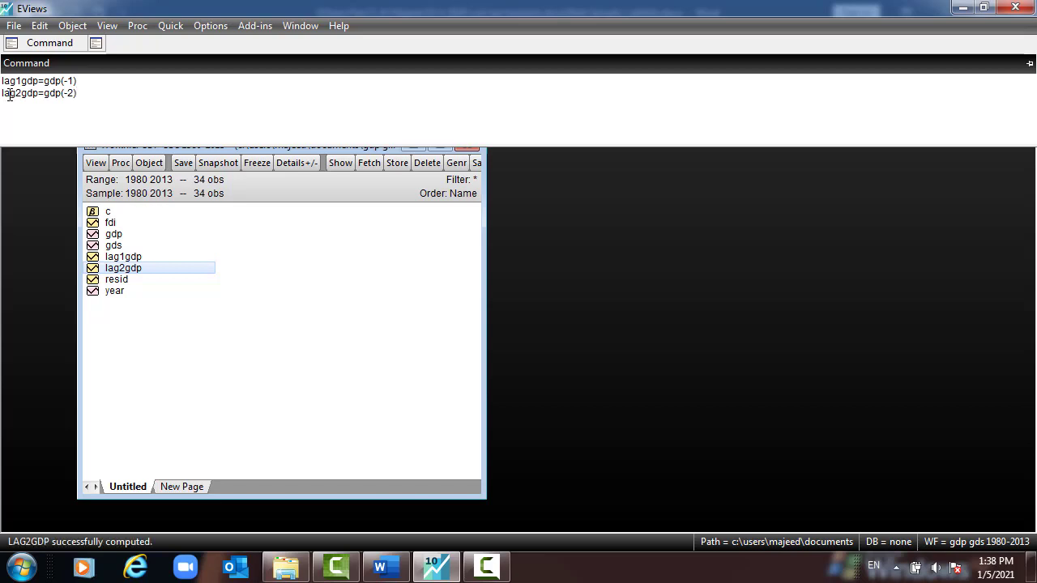
double_click(138, 270)
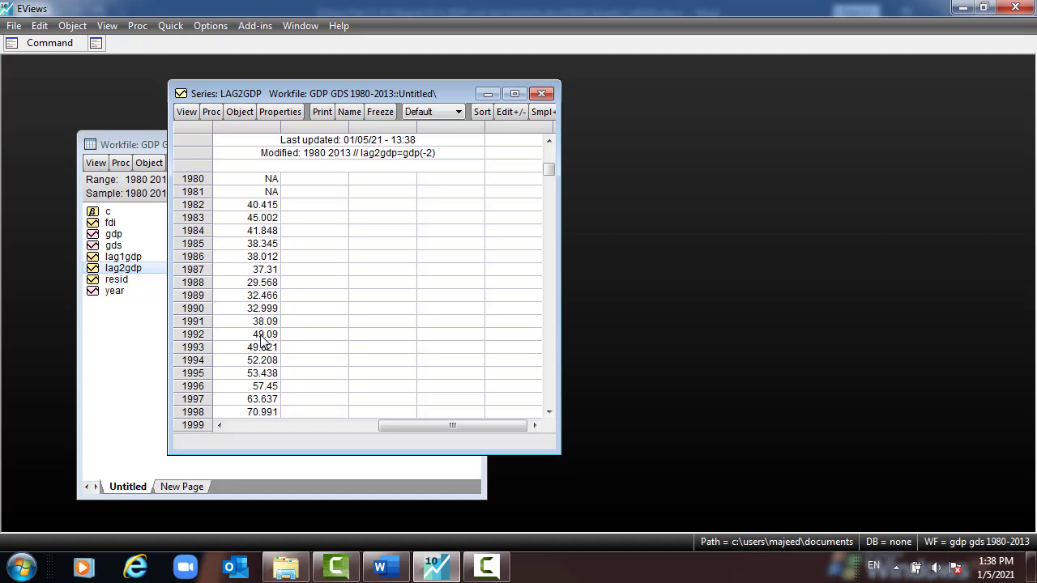
click(541, 94)
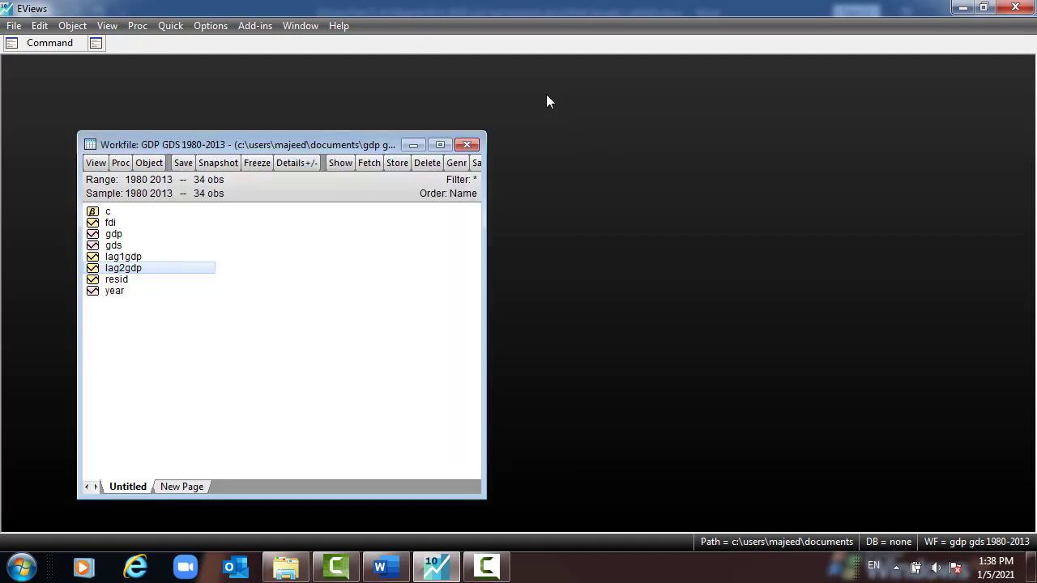
click(137, 256)
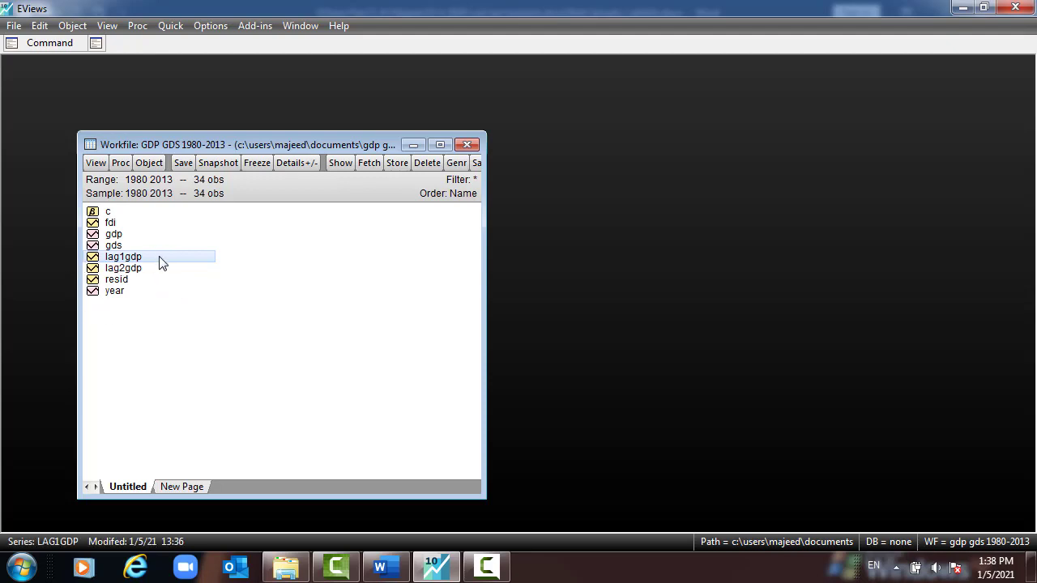
Step: Rename the series lag1gdp to l1gdp
right_click(161, 264)
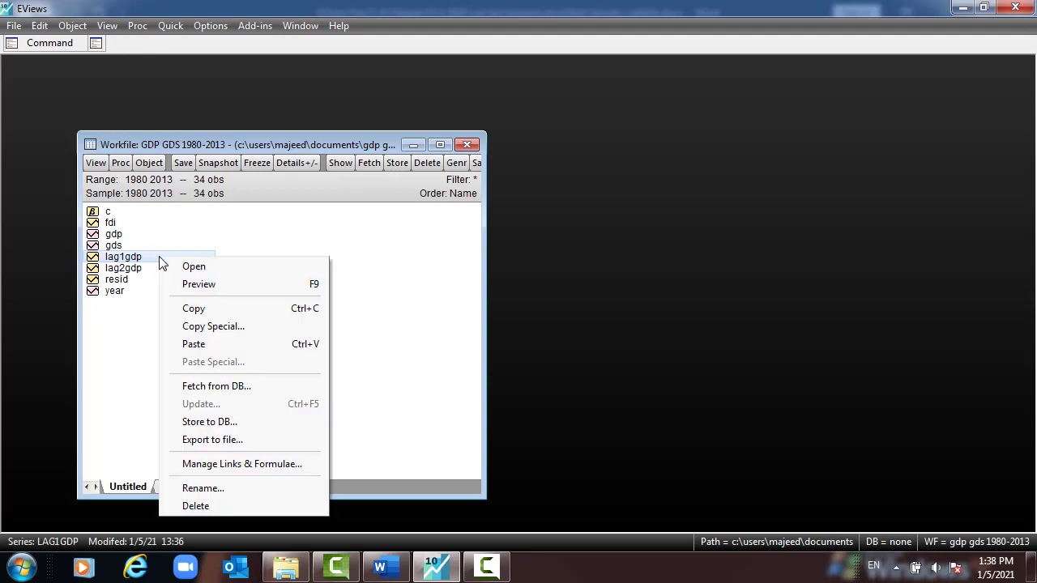
click(204, 490)
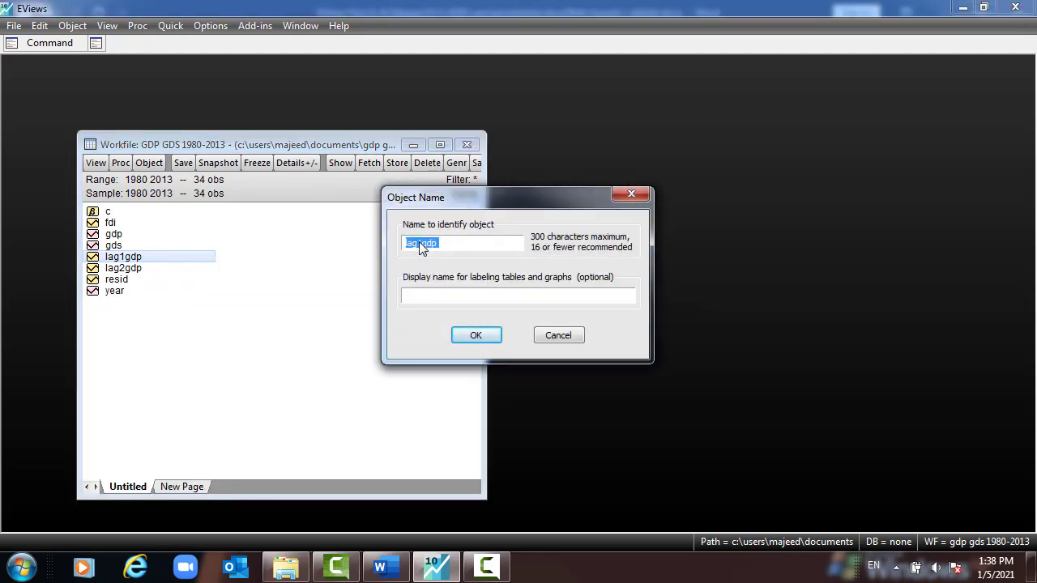
drag(416, 246, 412, 248)
drag(410, 251, 405, 251)
text(l)
click(474, 338)
Step: Rename the series lag2gdp to l2gdp
right_click(122, 275)
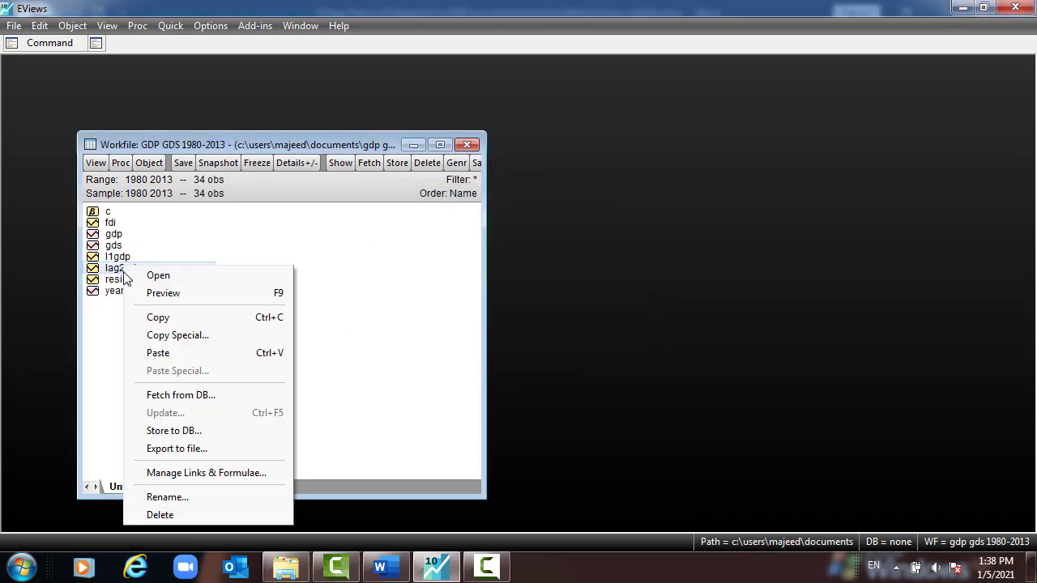
click(163, 498)
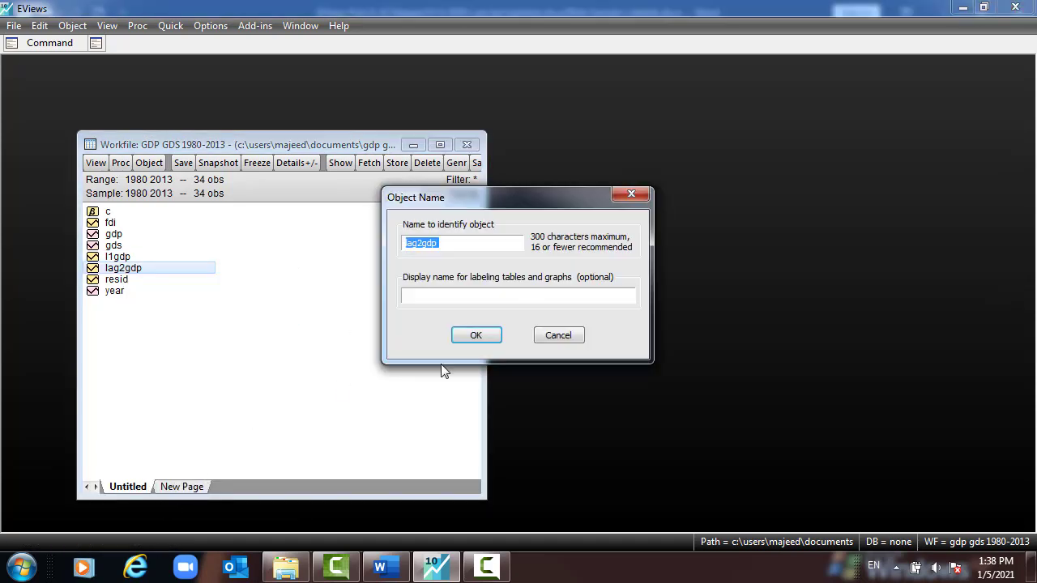
drag(417, 243, 407, 244)
text(l)
click(475, 337)
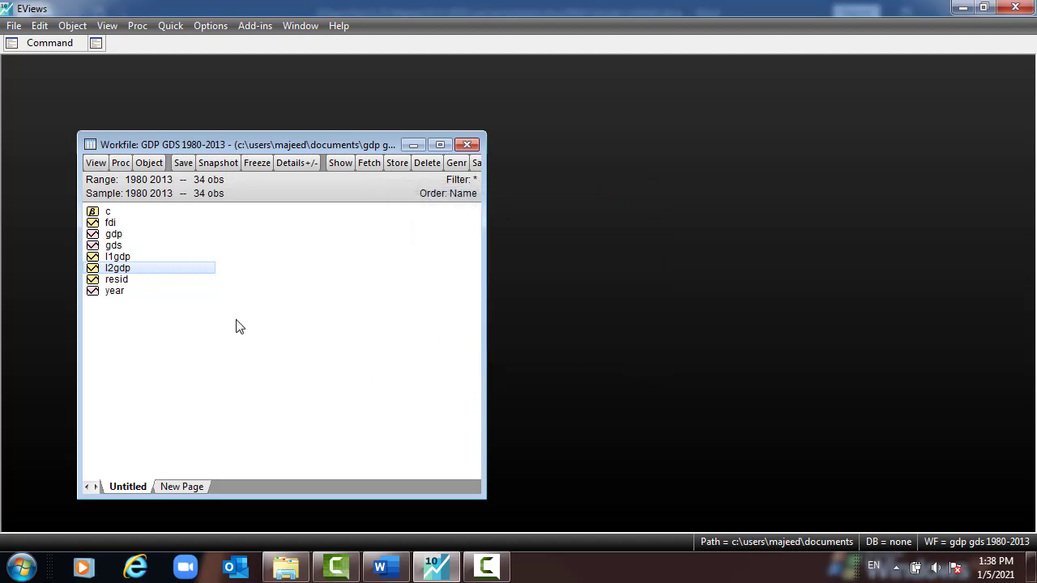
Step: Open gdp, gds, l1gdp and l2gdp together as an untitled group spreadsheet
click(116, 235)
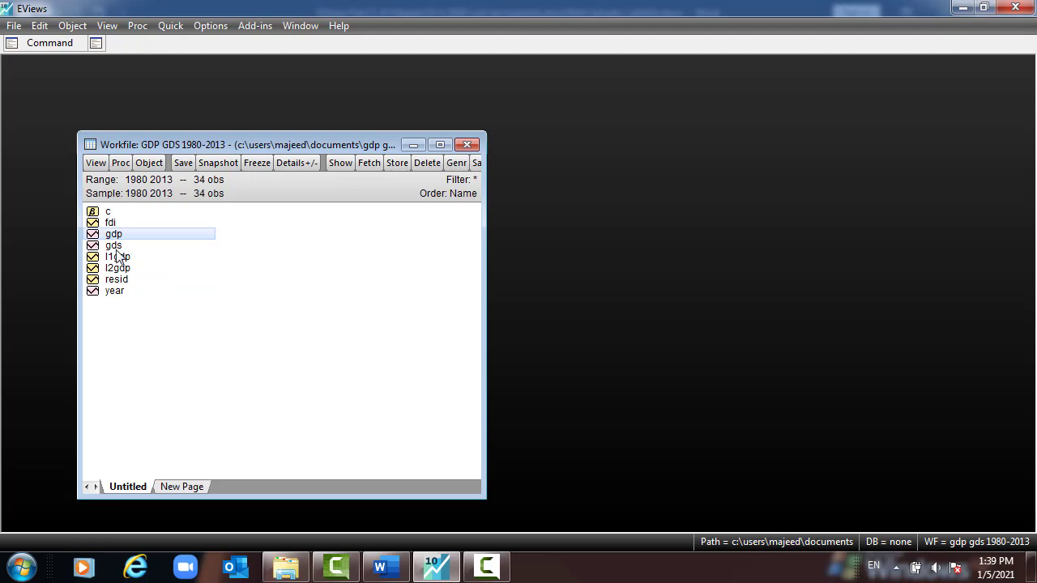
ctrl+click(116, 246)
ctrl+click(121, 257)
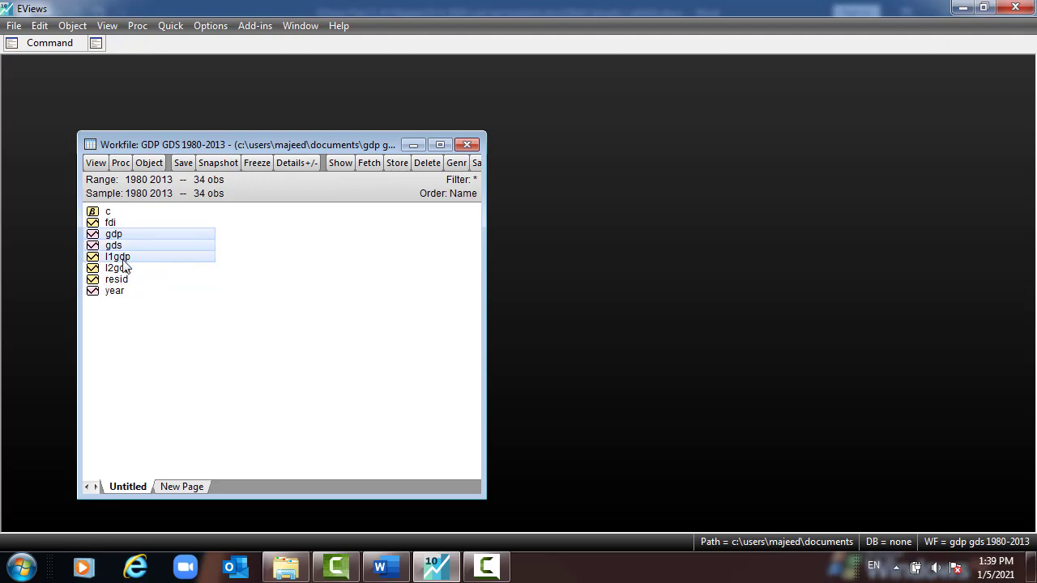
ctrl+click(121, 271)
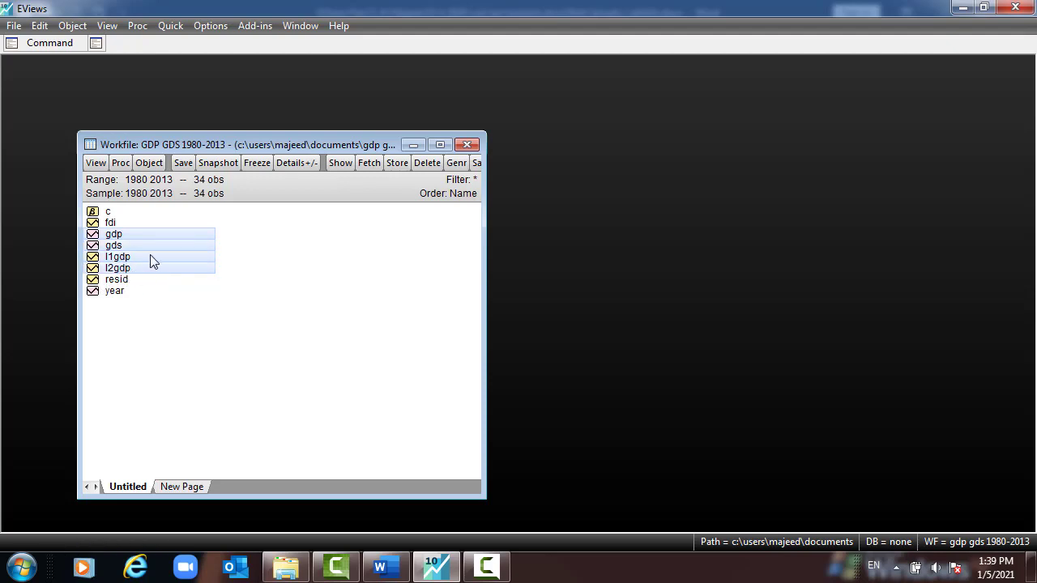
right_click(150, 255)
mouse_move(177, 265)
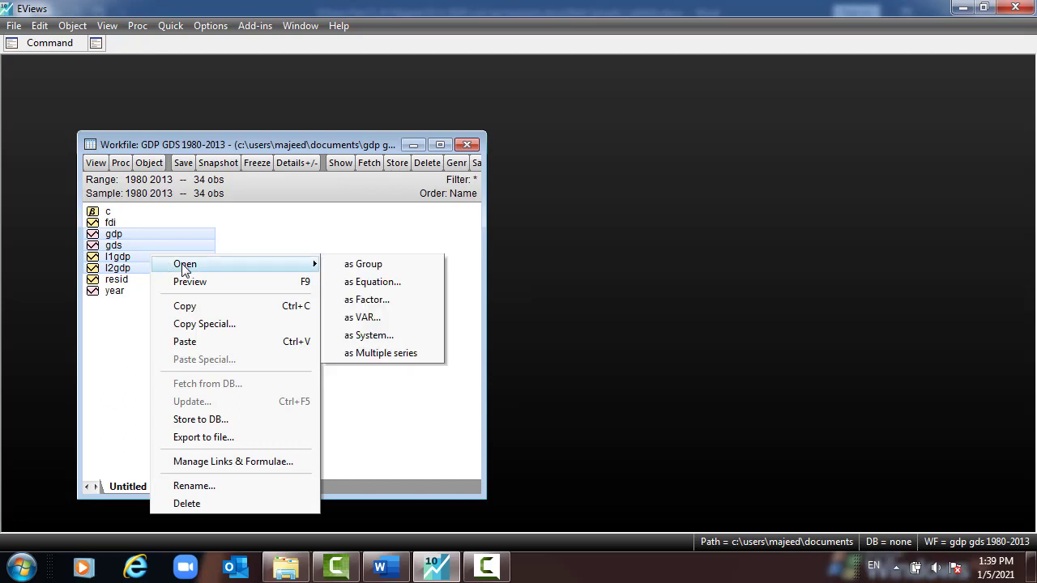
click(374, 266)
drag(371, 116, 256, 196)
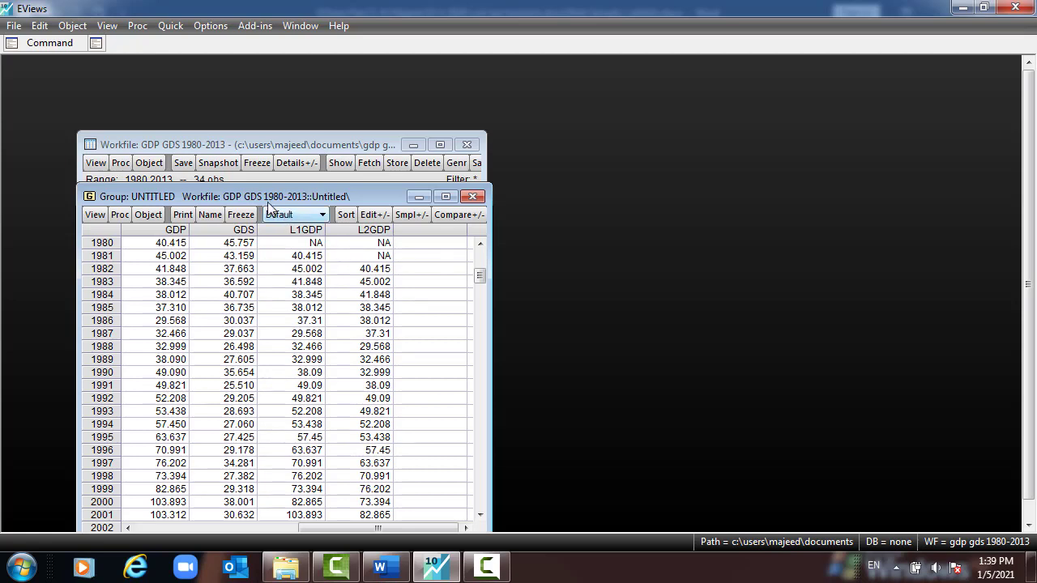
click(170, 26)
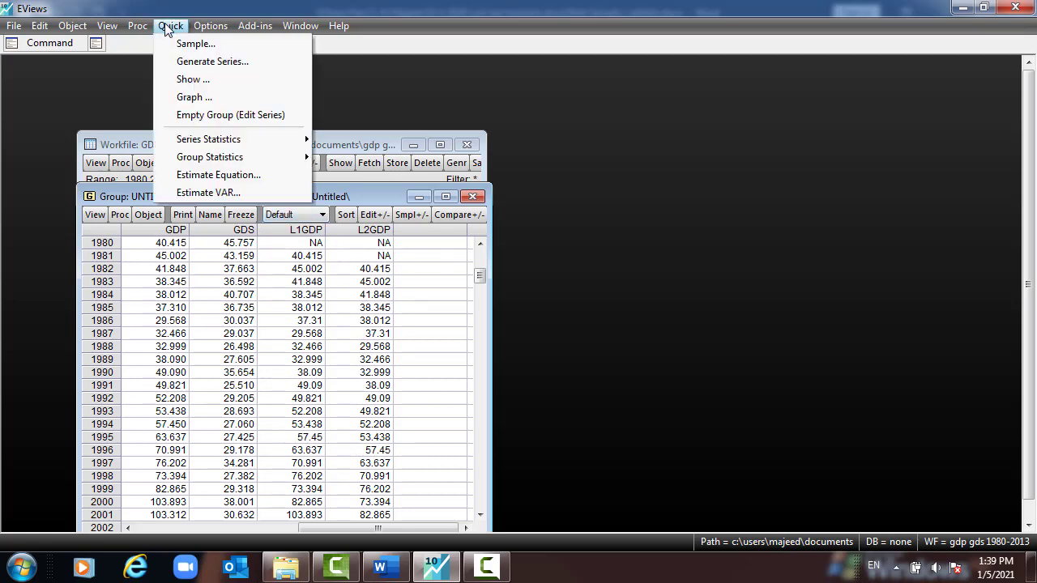
Step: Estimate the least squares equation 'gdp c gds gdp(-1) gdp(-2)', giving R-squared 0.968653
click(219, 176)
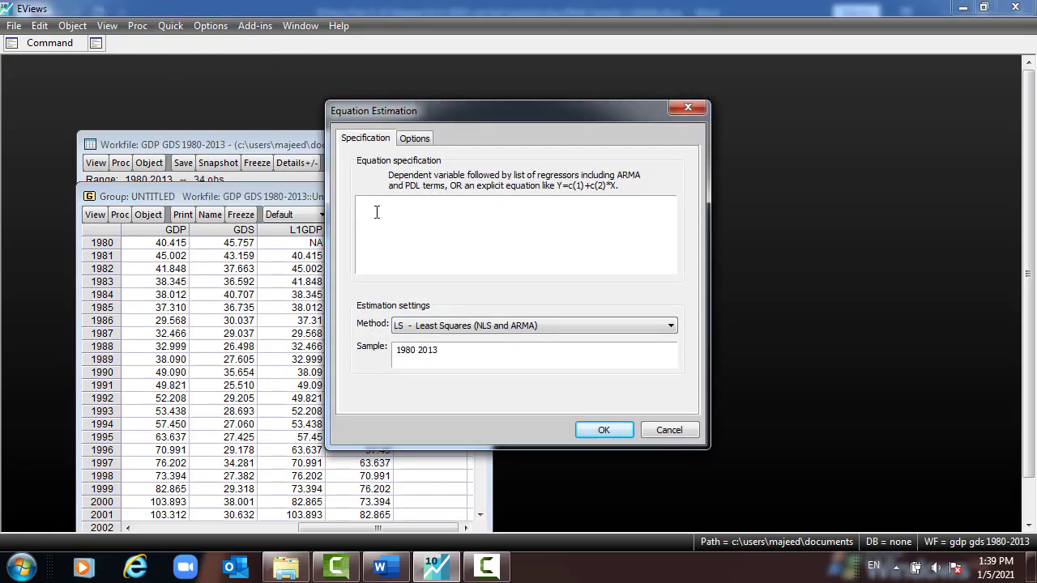
text(gdp)
text(c gds gdp(-1) gdp(-2)
click(601, 431)
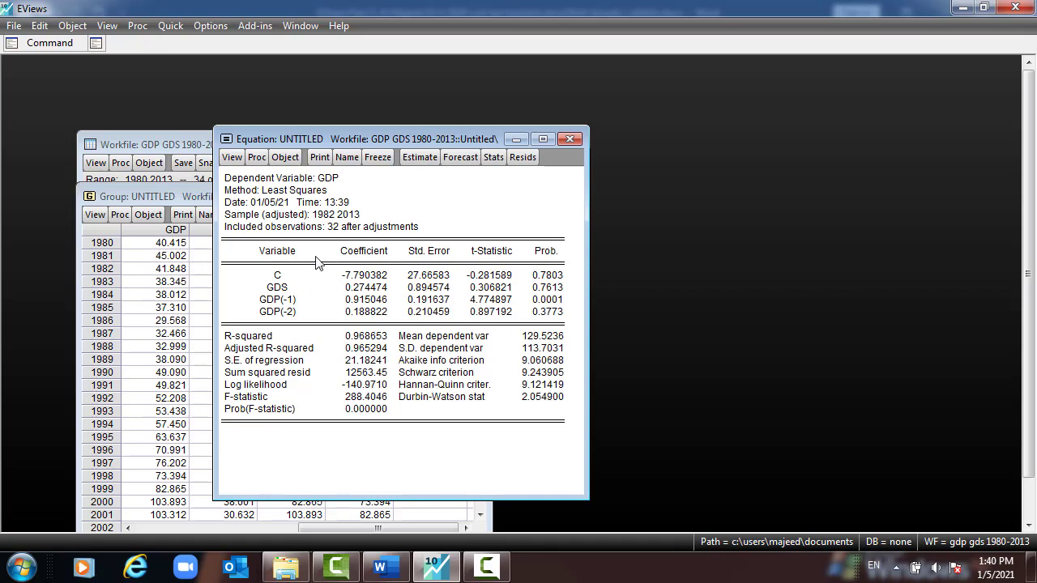
Step: Run the CUSUM recursive-estimates stability test on the estimated equation
click(233, 158)
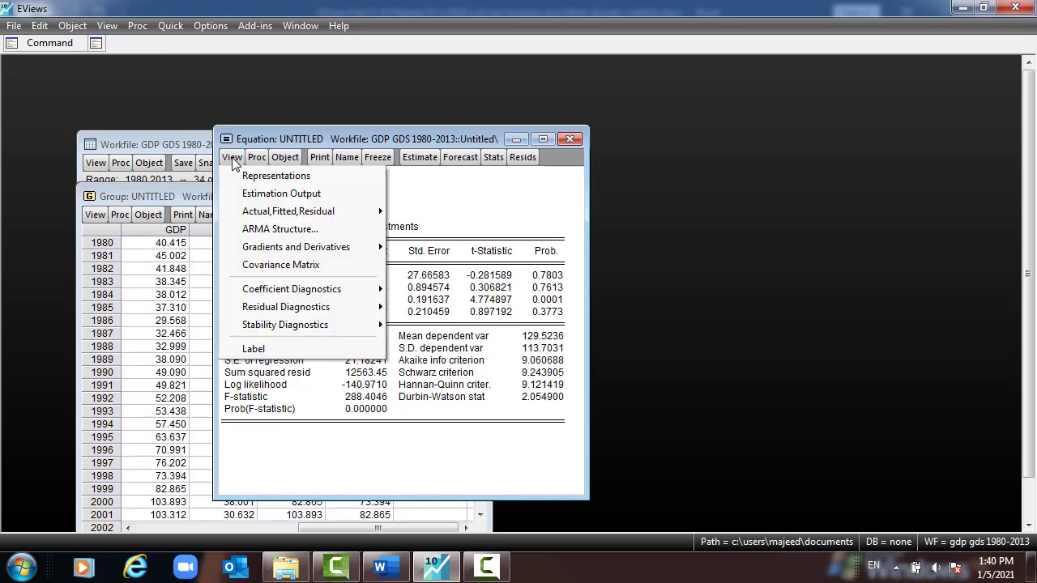
mouse_move(262, 333)
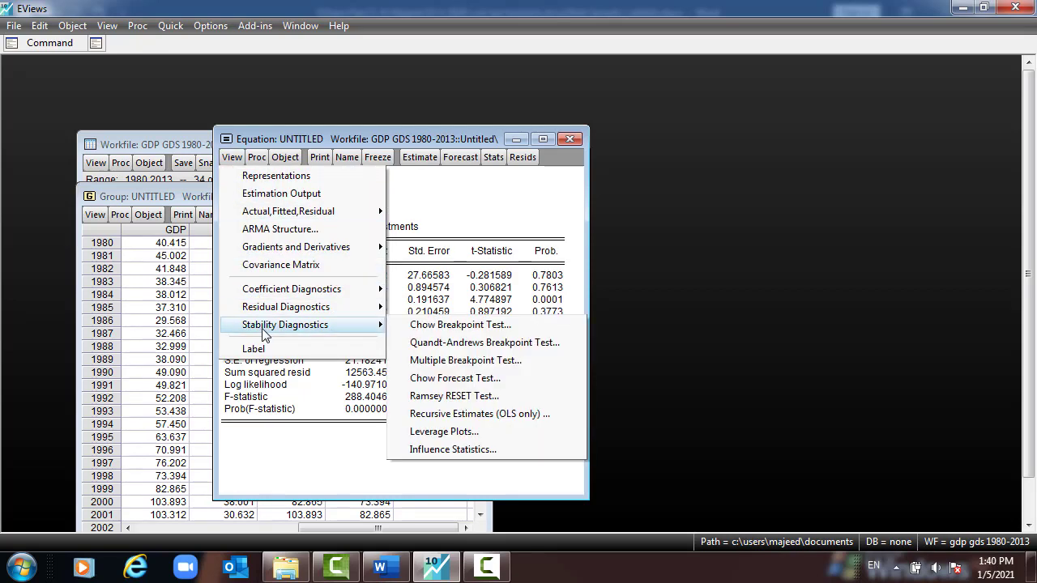
click(474, 415)
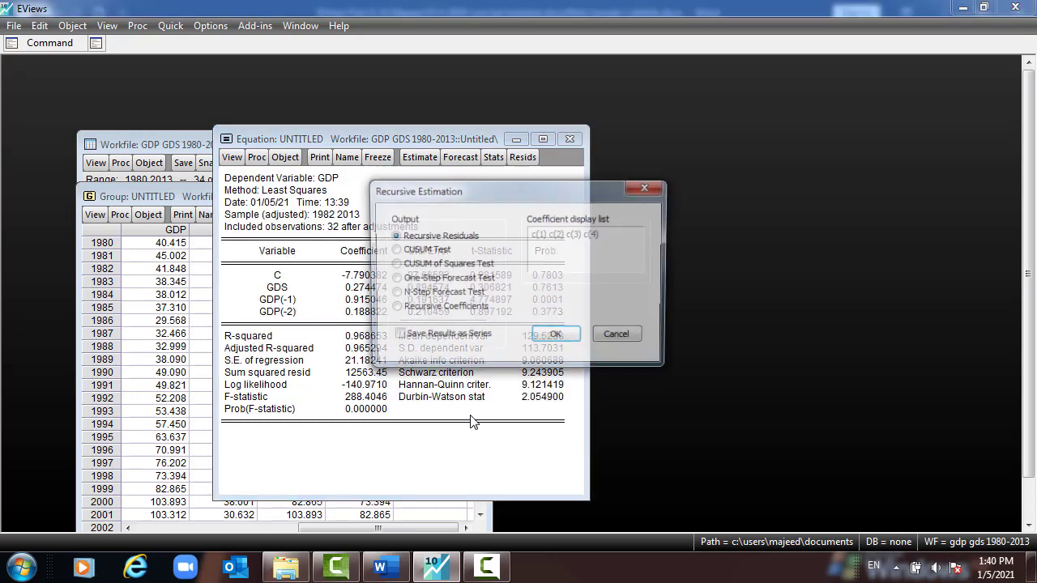
click(409, 257)
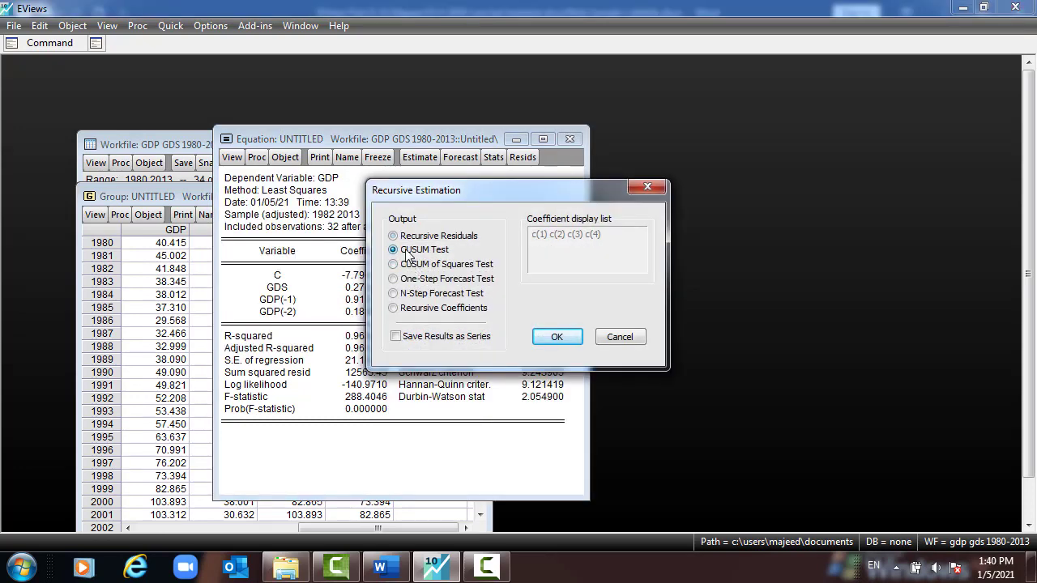
click(565, 337)
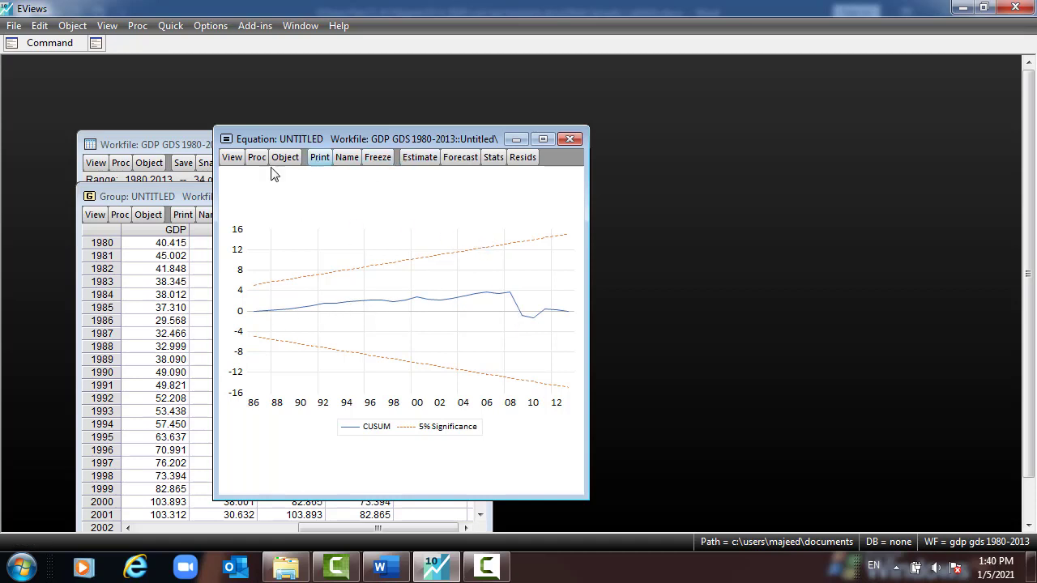
Step: Run the serial correlation LM test with 2 lags and highlight the Obs*R-squared row
click(233, 158)
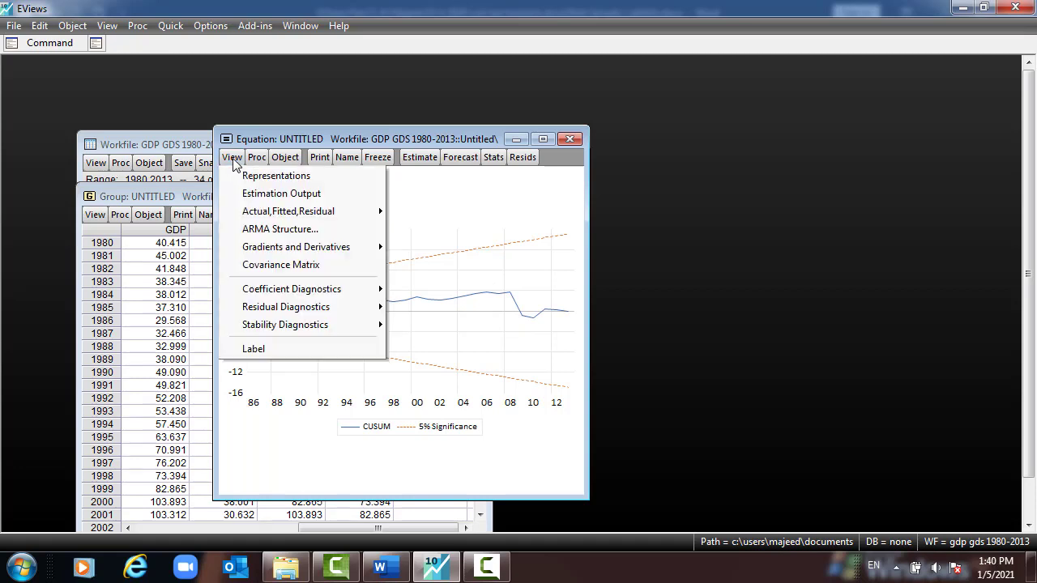
mouse_move(267, 314)
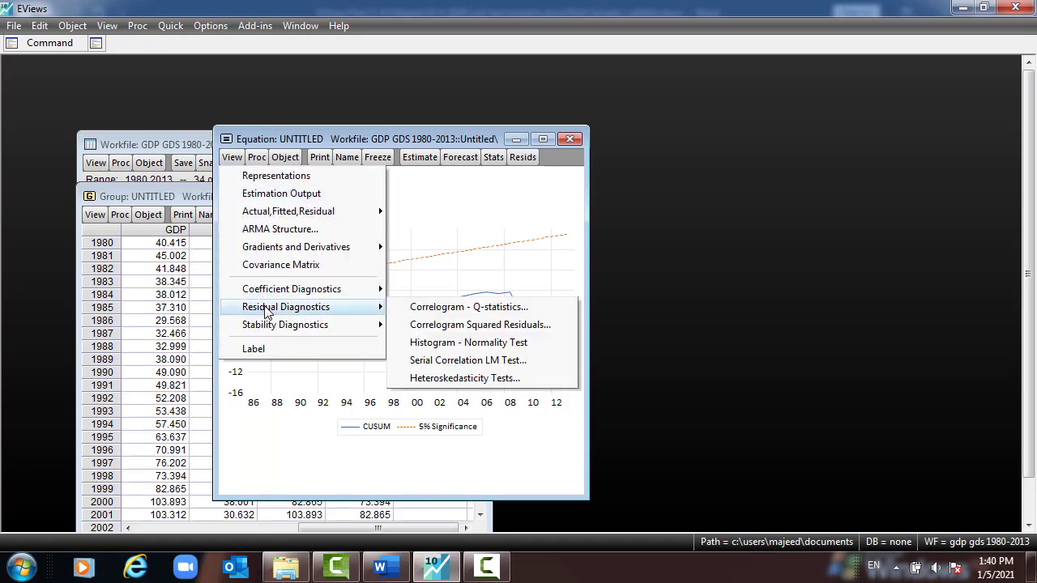
click(470, 361)
click(367, 348)
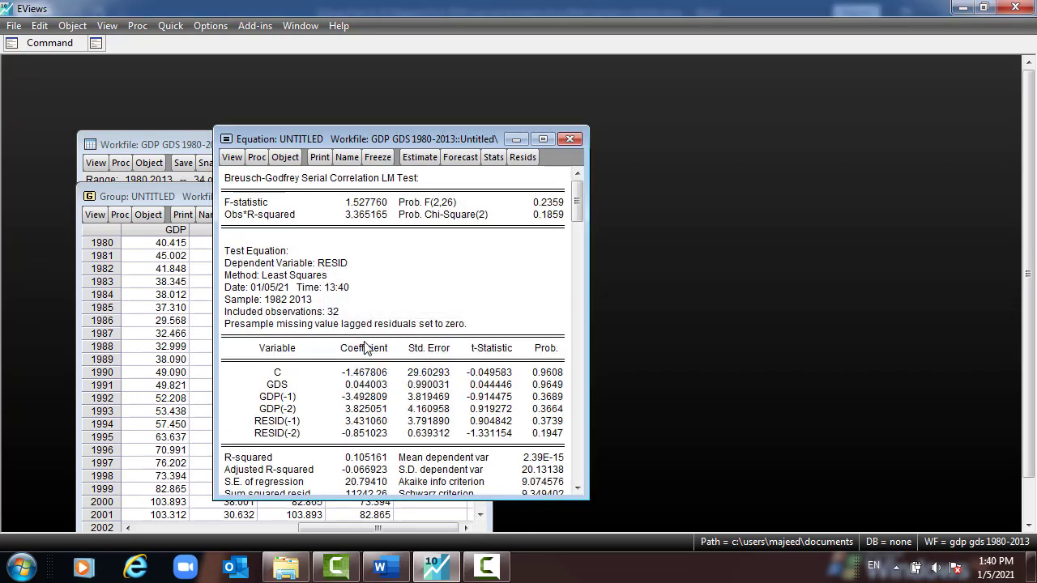
drag(288, 225, 552, 227)
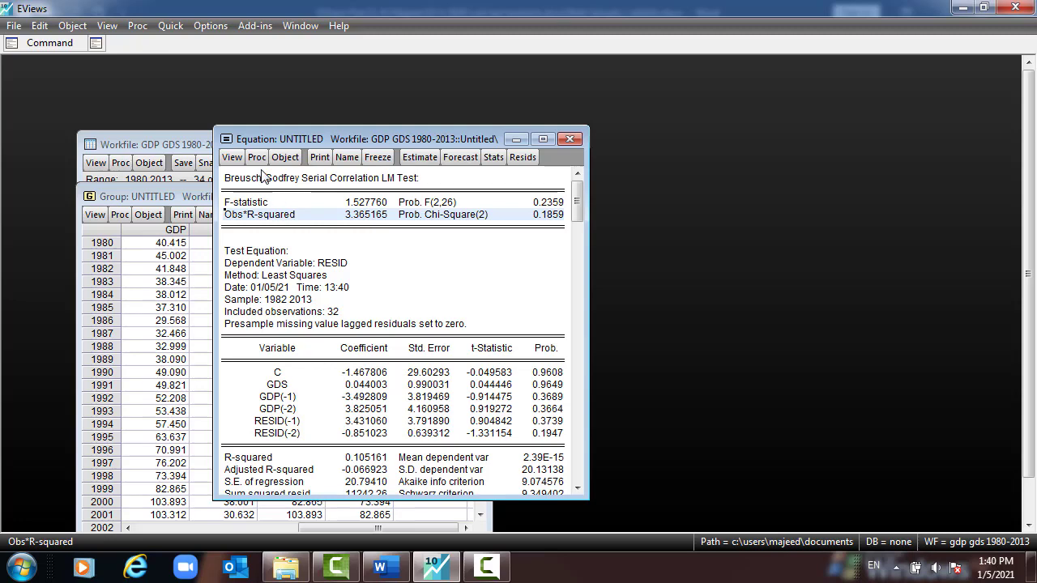
Step: Show the residual histogram normality test: Jarque-Bera 116.7509, probability 0.000000
click(233, 158)
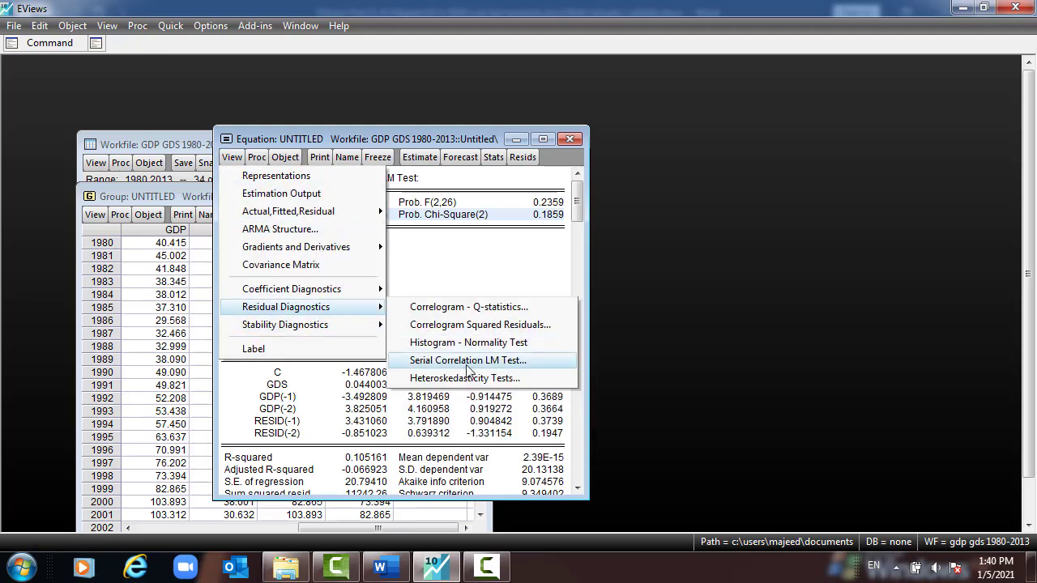
click(429, 343)
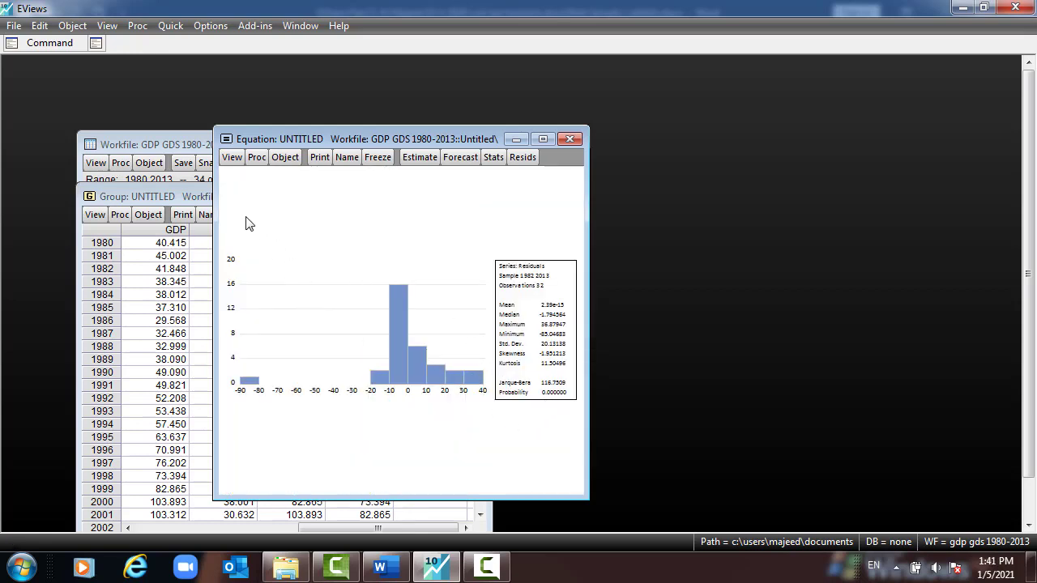
click(232, 158)
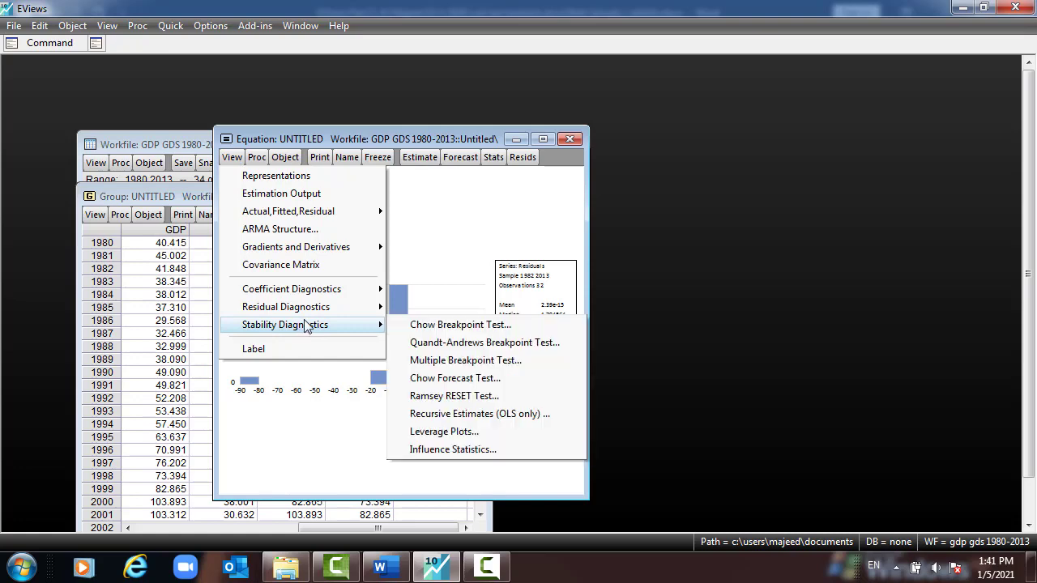
Step: Run the Breusch-Pagan-Godfrey heteroskedasticity test on the residuals
mouse_move(312, 314)
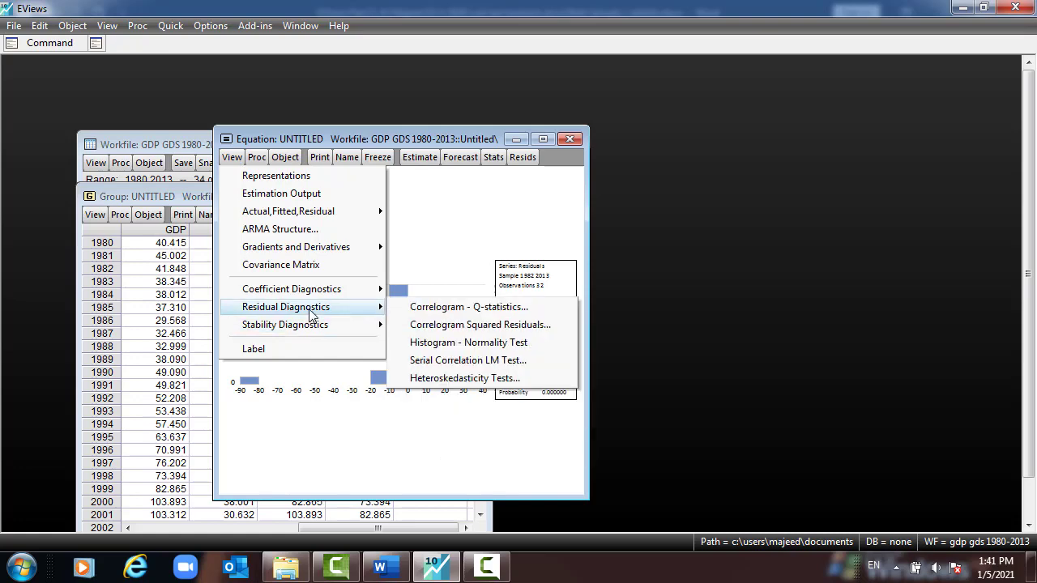
click(438, 380)
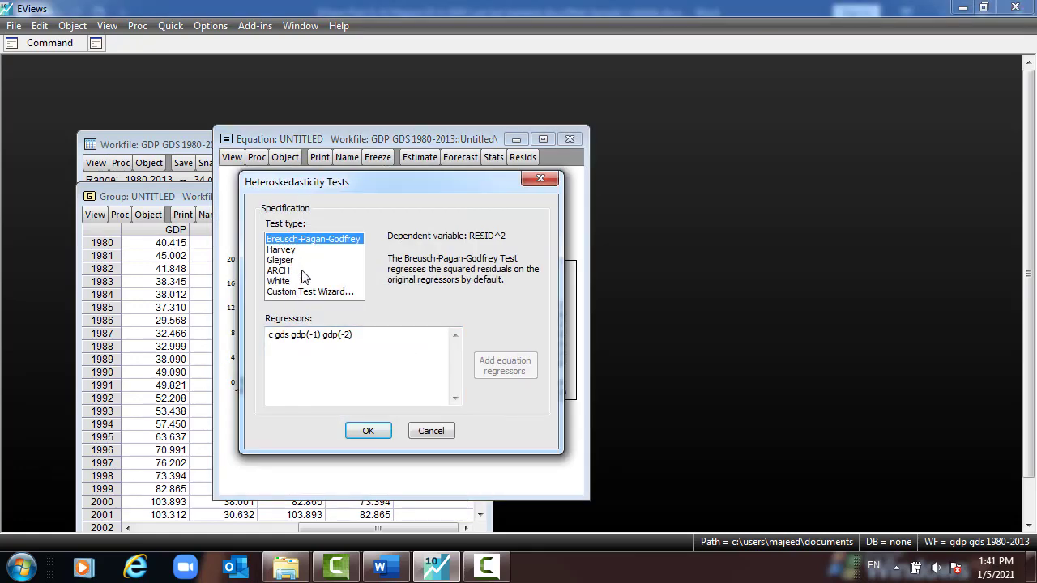
click(369, 431)
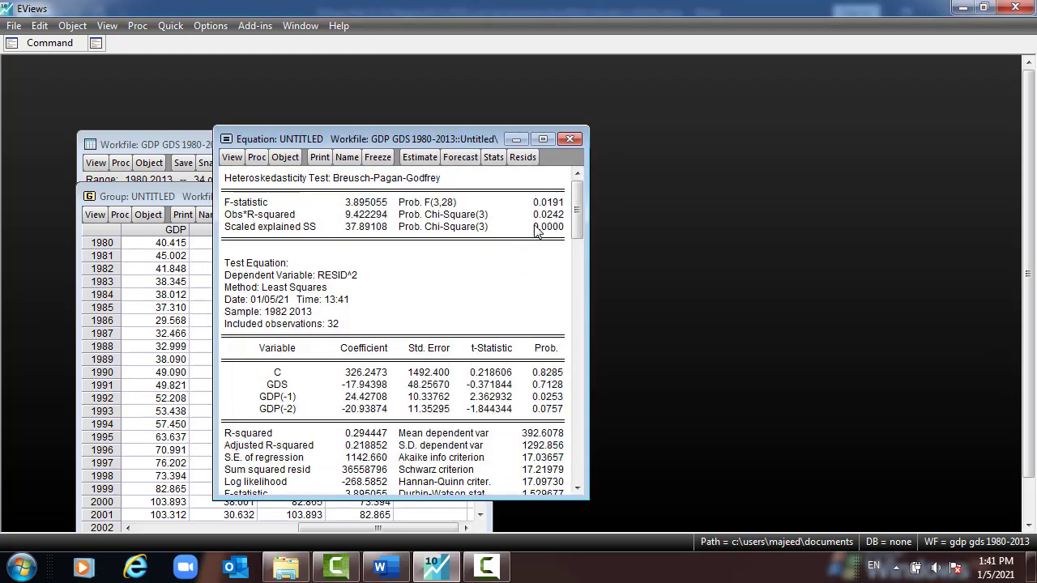
Step: Run the ARCH heteroskedasticity test (Obs*R-squared 0.465582, p 0.4950), then close the equation window
click(232, 156)
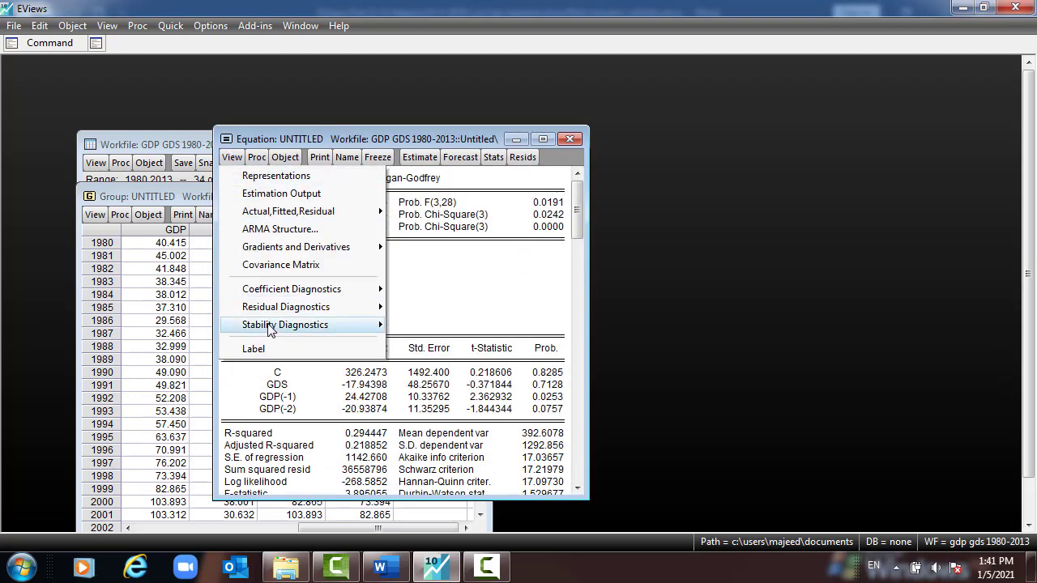
mouse_move(284, 307)
click(442, 379)
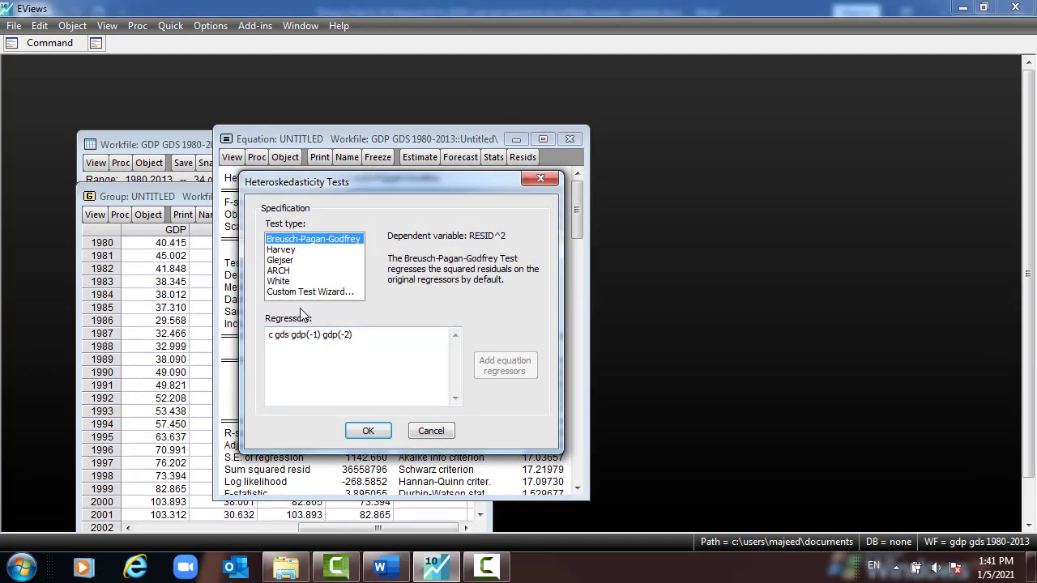
click(278, 270)
click(356, 427)
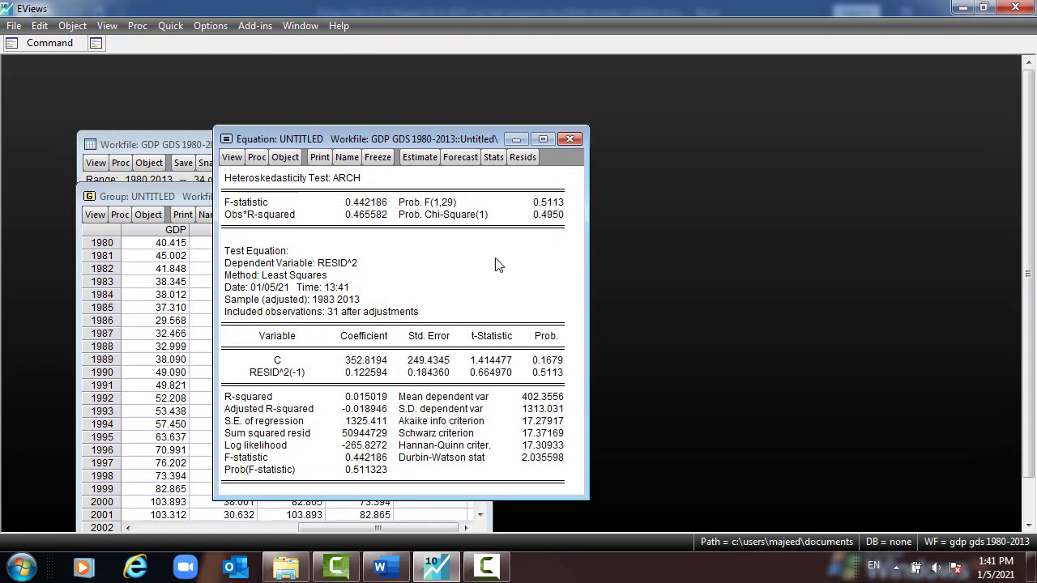
drag(563, 223, 277, 227)
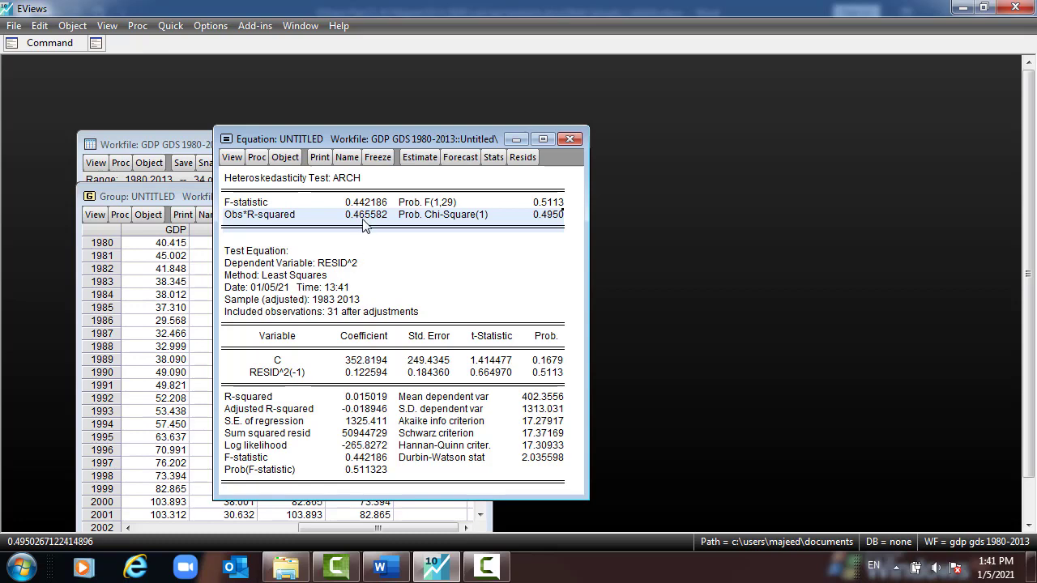
click(570, 141)
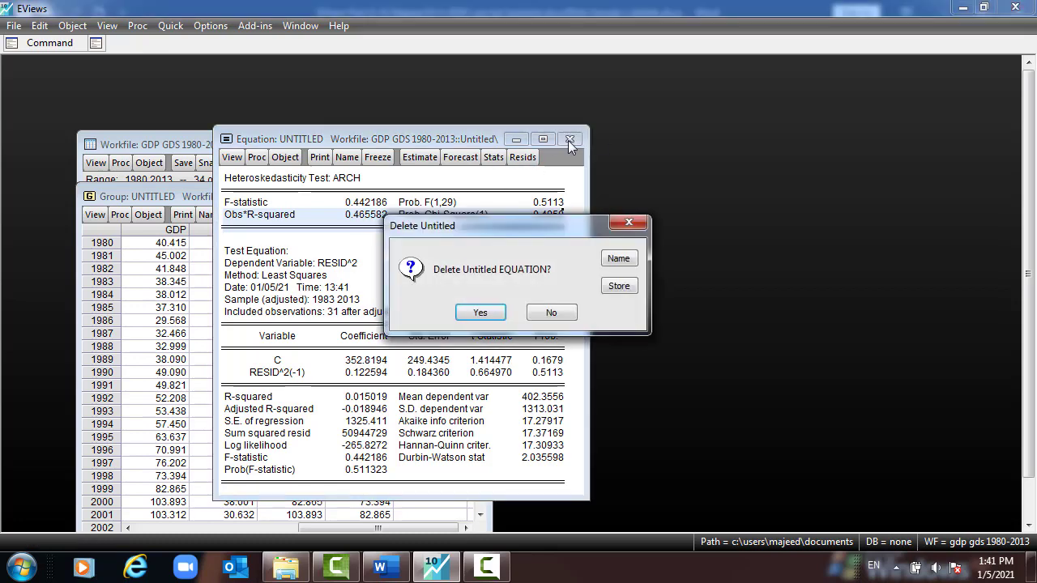